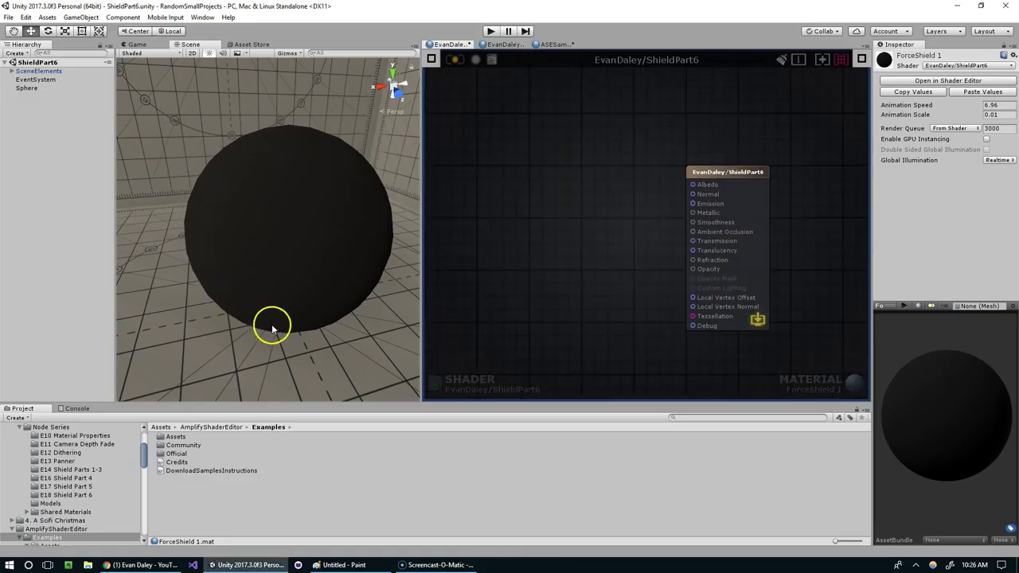
scroll(557, 223, up, 2)
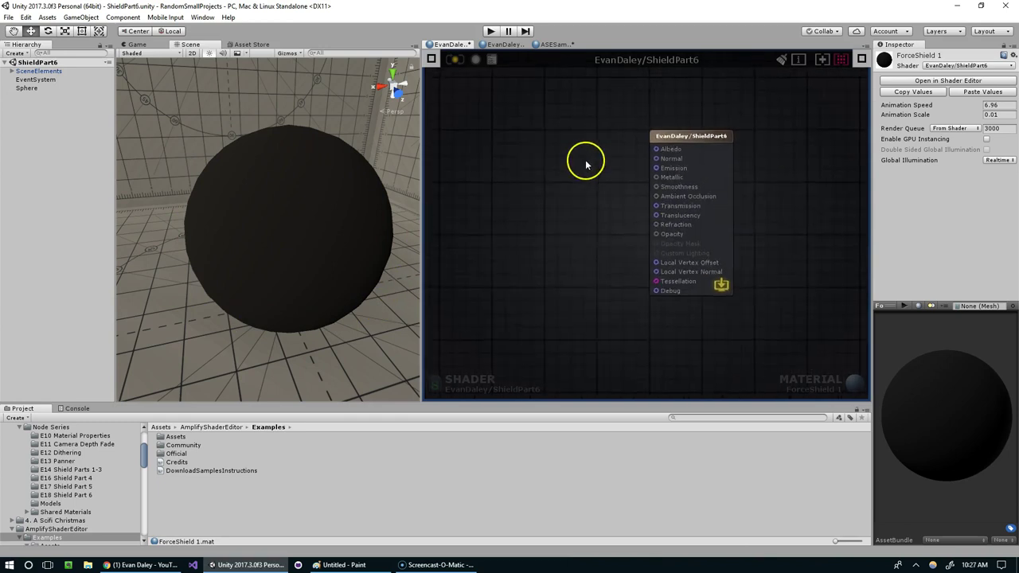
scroll(585, 164, down, 1)
scroll(557, 160, up, 1)
Add a Vertex Normal node to the shader graph
right_click(481, 158)
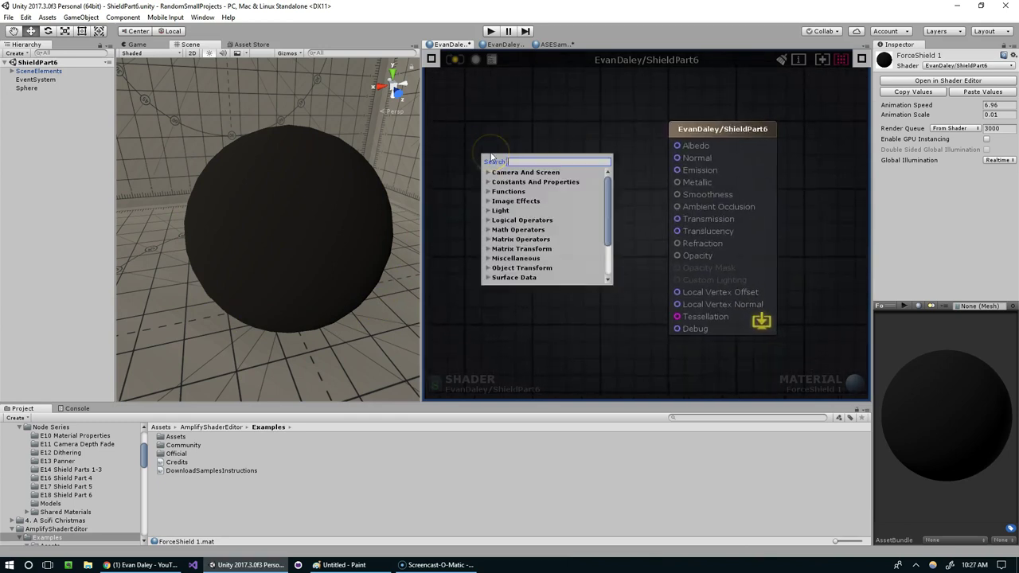
click(494, 143)
alt+drag(367, 108, 339, 122)
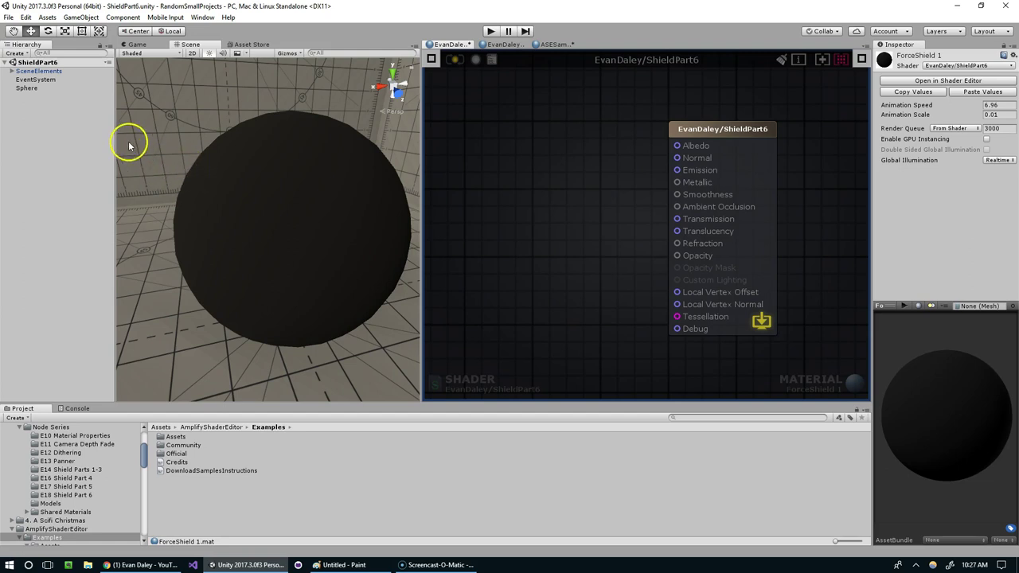
right_click(509, 153)
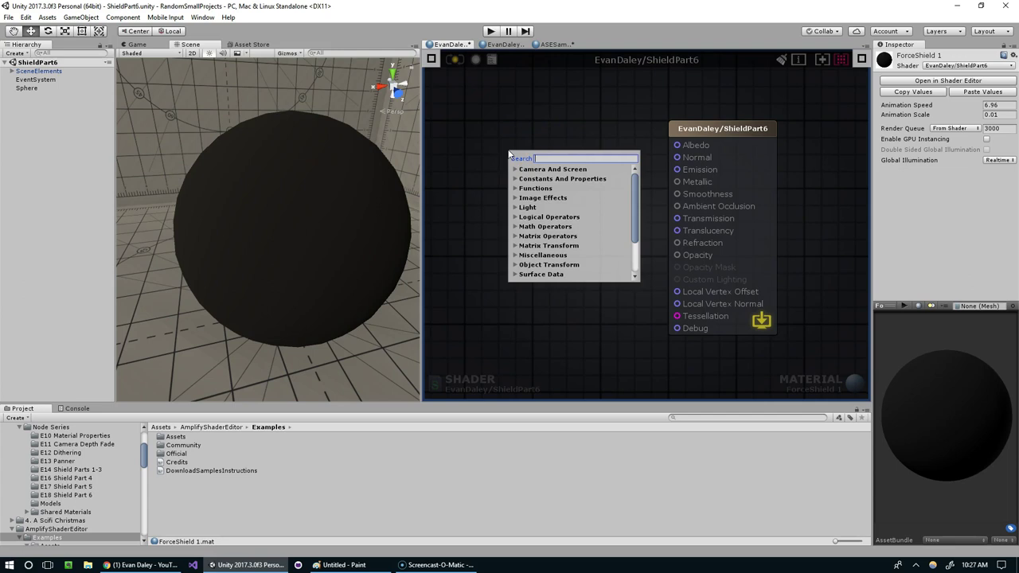
text(cer)
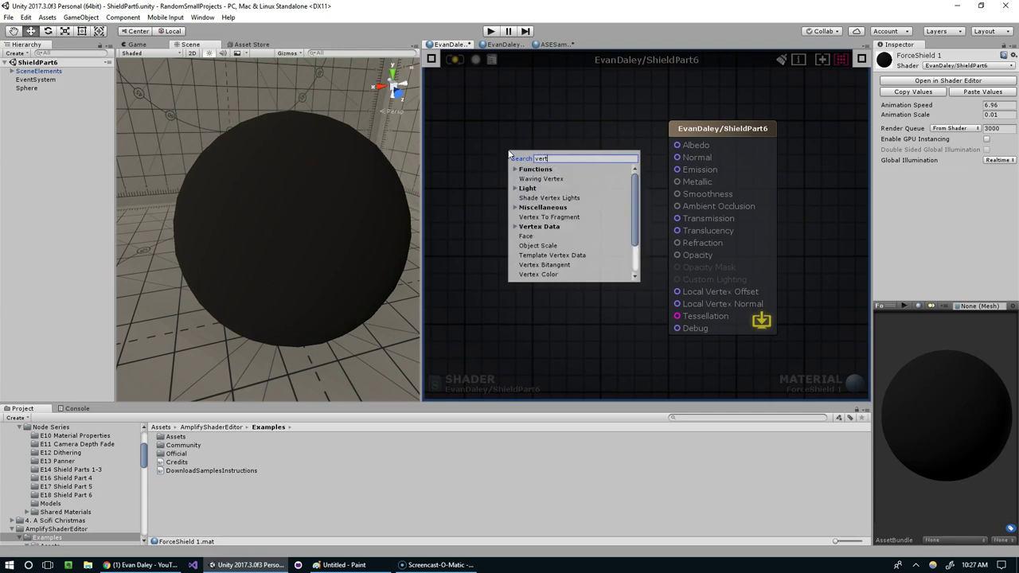
text( norm)
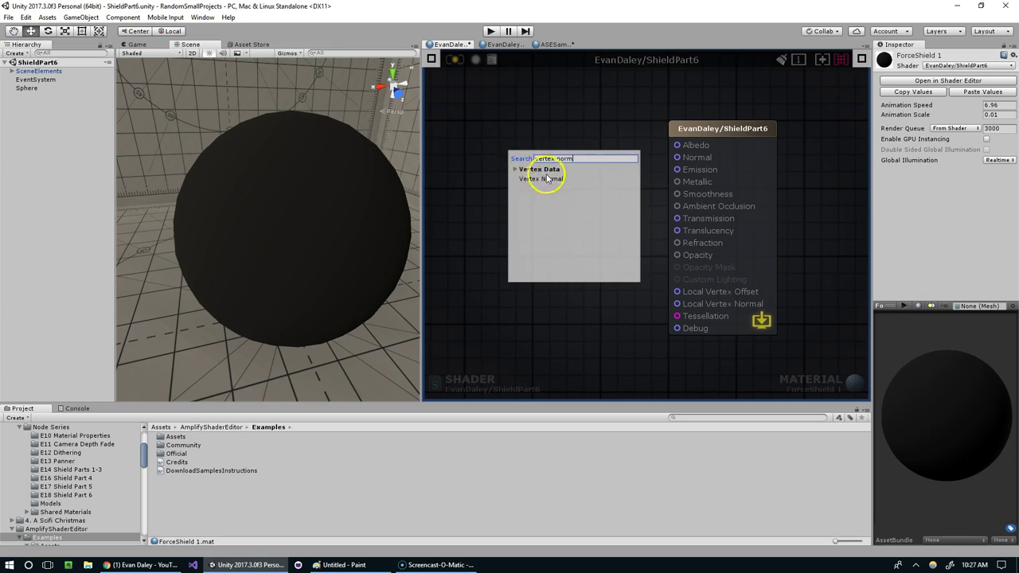
click(540, 178)
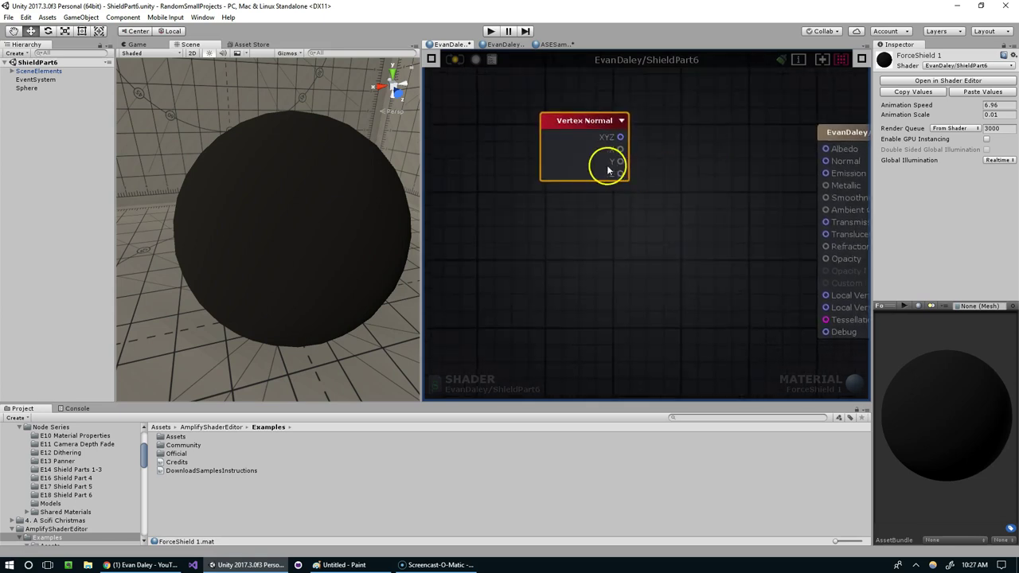
Add a Time Parameters node, shift it left, and add a Multiply node
right_click(528, 211)
text(time)
click(549, 273)
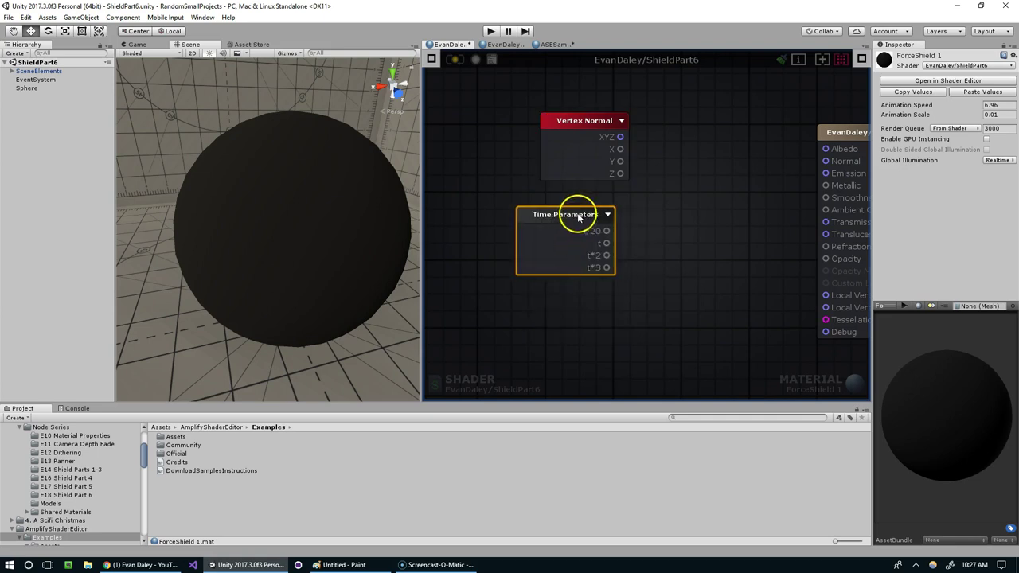
drag(557, 215, 472, 208)
right_click(576, 237)
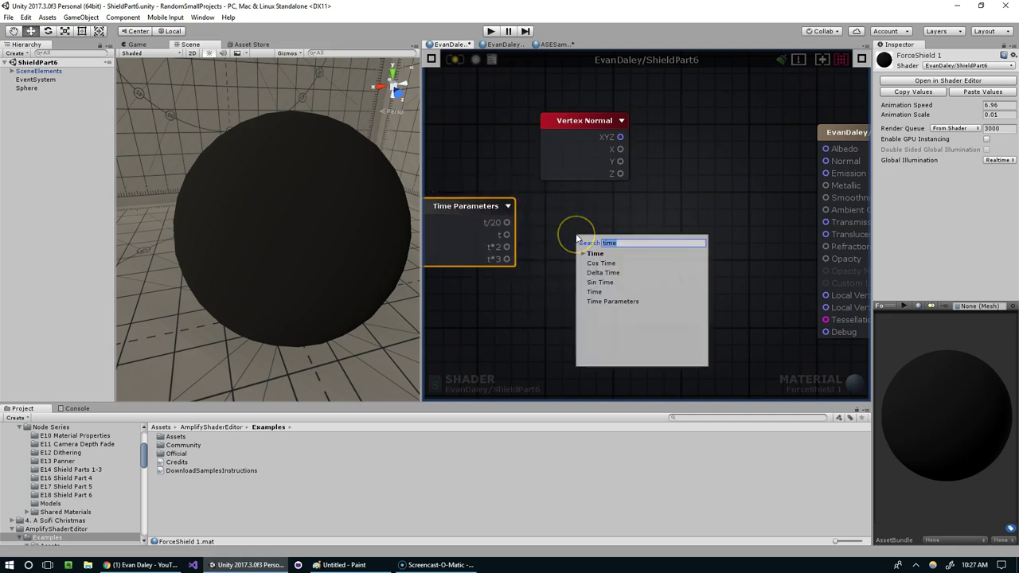
text(mult)
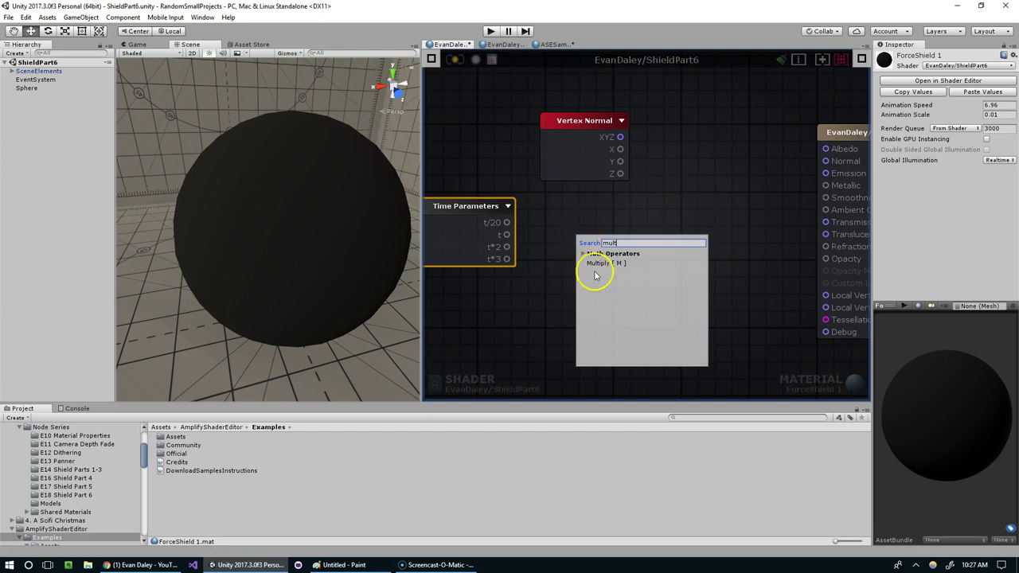
click(599, 263)
Create a Float constant, wiring it into Multiply's B and Time Parameters t/20 into A
click(481, 313)
drag(512, 332, 581, 268)
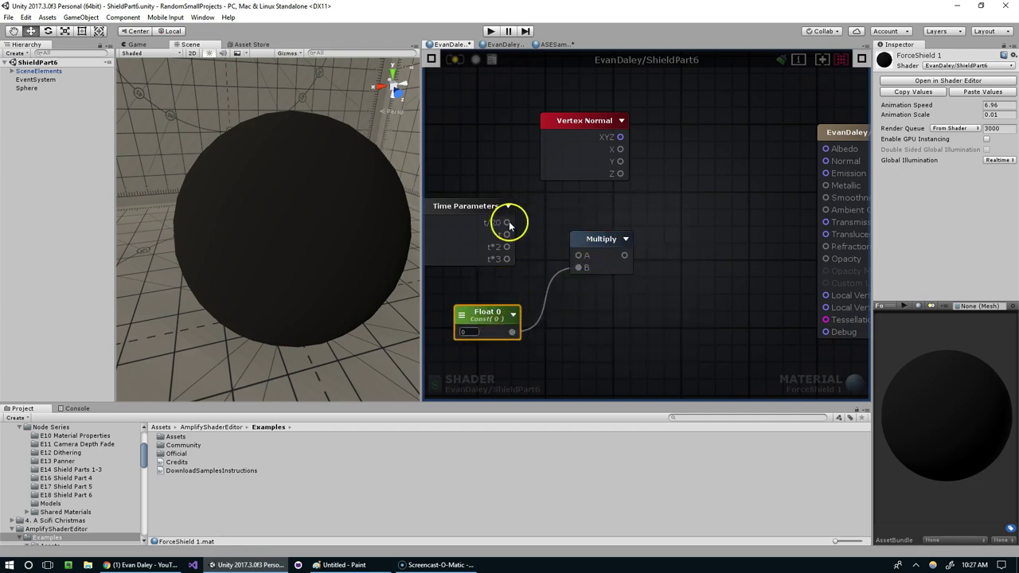
drag(507, 223, 578, 256)
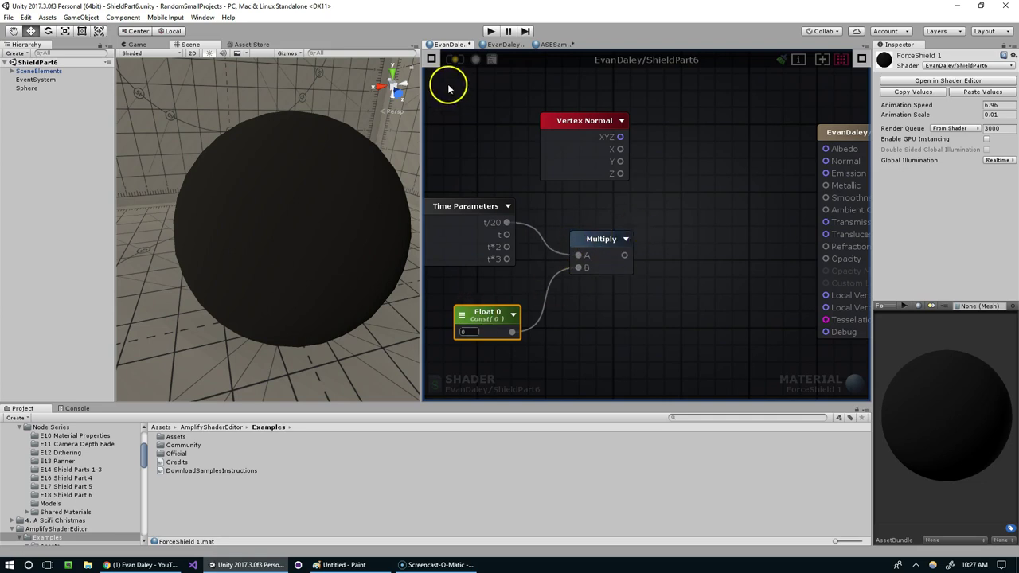
Turn the Float constant into the AnimationSpeed material property
click(430, 59)
text(AnimationSpeed)
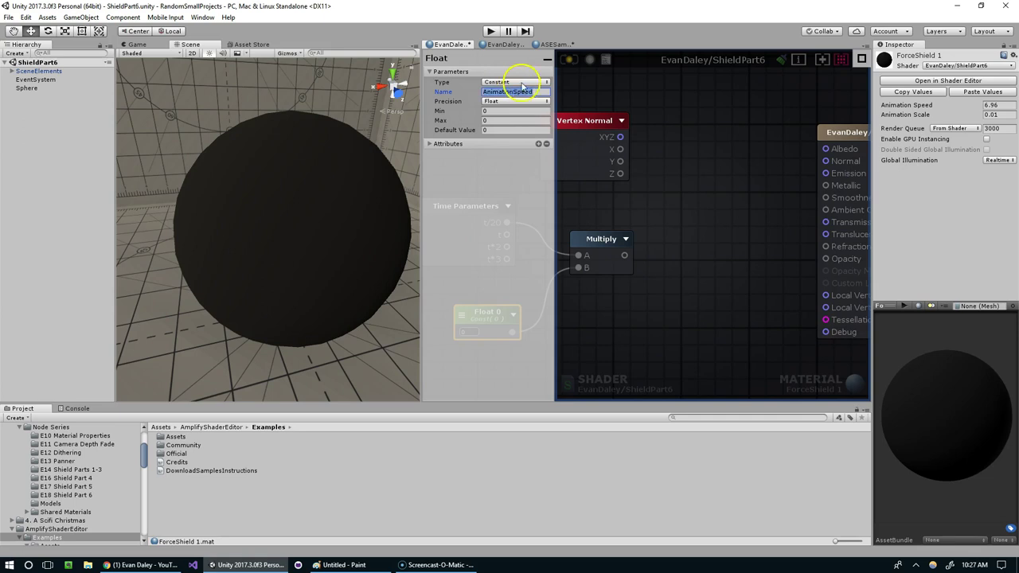
click(516, 82)
click(494, 102)
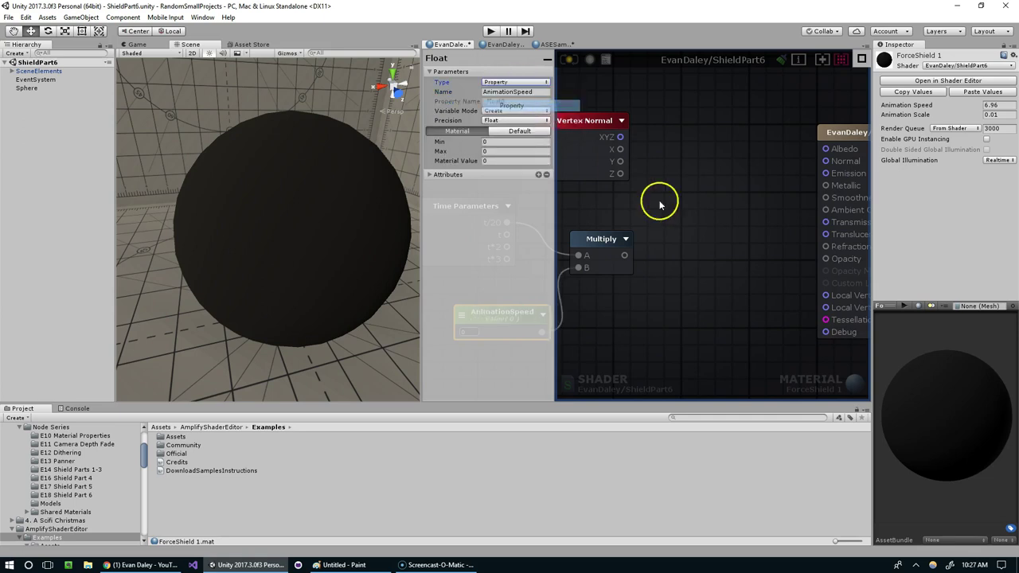
Add an Add node fed by Vertex Normal XYZ and wire its output to Local Vertex Offset
right_click(714, 194)
text(add)
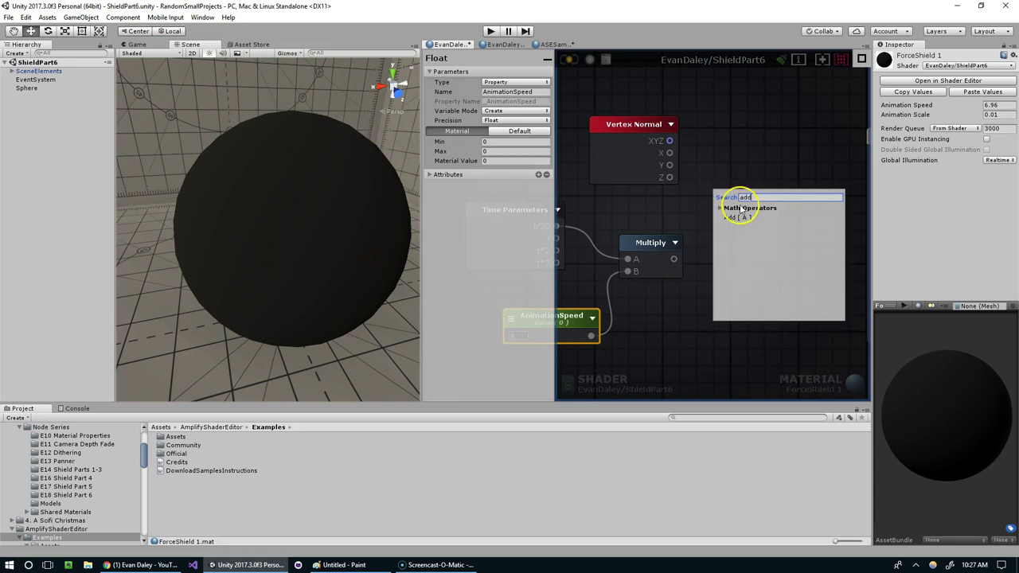
click(741, 216)
click(682, 171)
drag(670, 141, 728, 205)
middle_drag(762, 212, 651, 231)
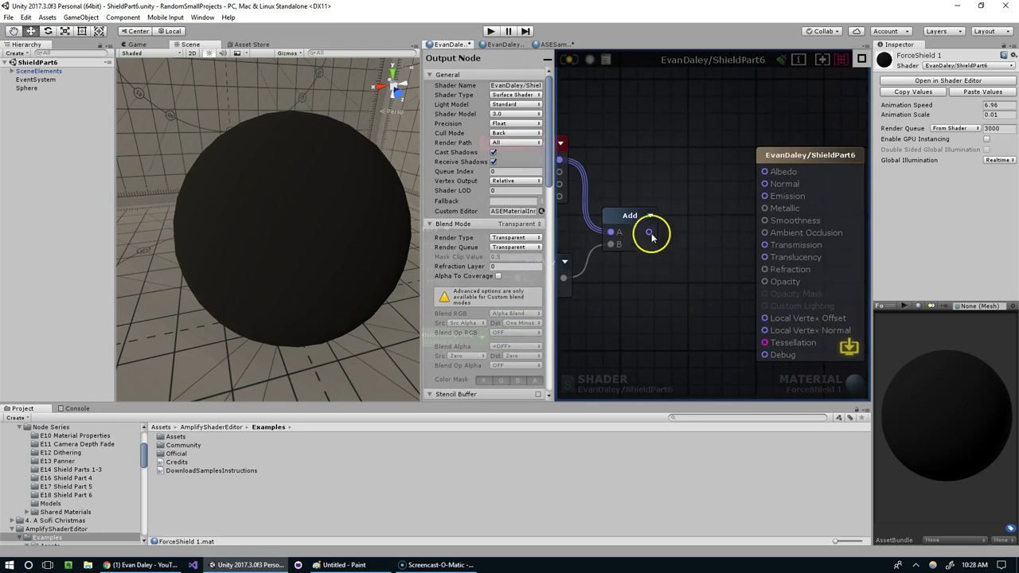
mouse_move(649, 232)
mouse_down()
mouse_move(755, 302)
mouse_move(762, 318)
mouse_up()
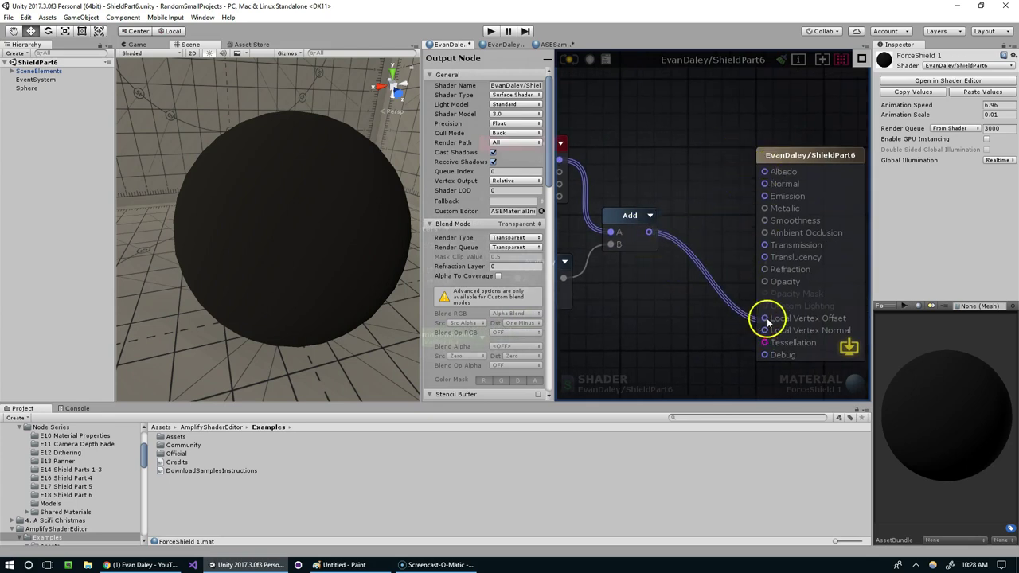
Compile the shader with the Add-based vertex offset and look over the graph nodes
click(570, 61)
middle_drag(597, 107, 678, 100)
scroll(651, 190, down, 5)
scroll(651, 190, up, 2)
drag(599, 97, 751, 268)
scroll(769, 200, up, 3)
scroll(711, 181, up, 2)
scroll(711, 182, up, 2)
scroll(726, 171, up, 2)
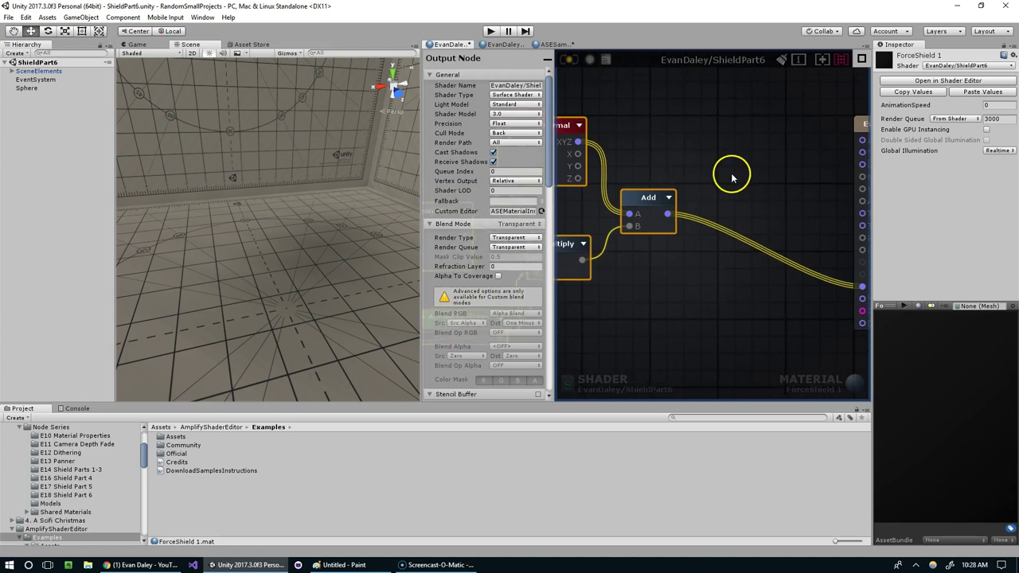
click(707, 147)
Insert a Noise Generator after Add, recompile, and orbit to inspect the spiky mesh
right_click(707, 147)
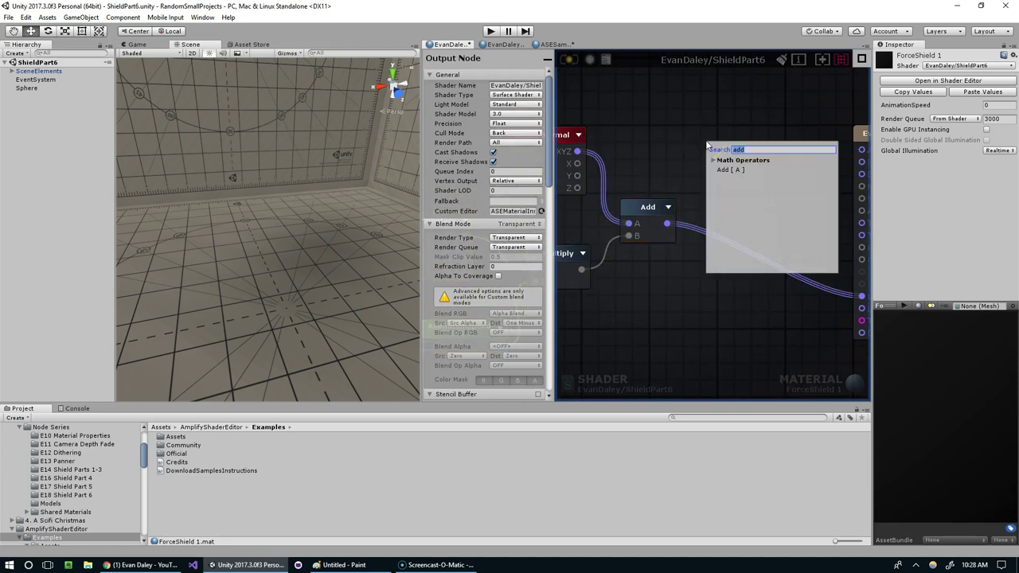
text(noise)
click(737, 177)
mouse_move(667, 222)
mouse_down()
mouse_move(708, 171)
mouse_move(804, 296)
mouse_up()
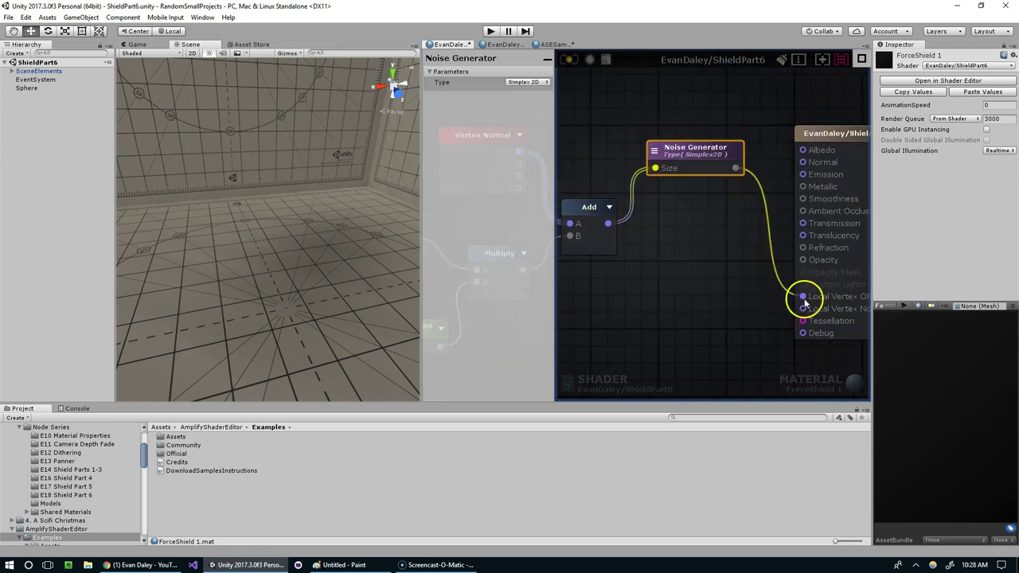
click(569, 55)
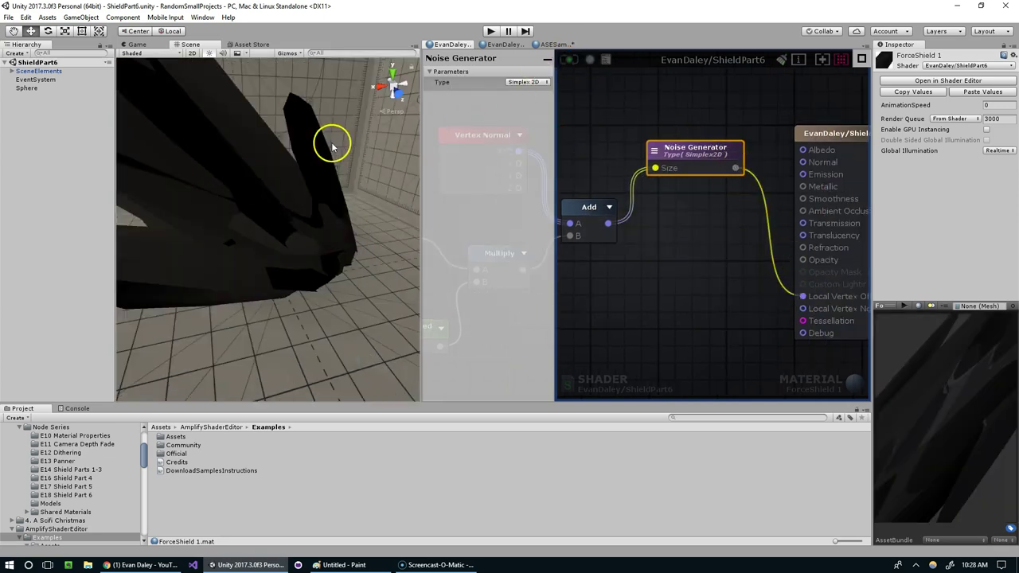
mouse_move(330, 139)
alt+mouse_down()
mouse_move(300, 197)
mouse_move(358, 200)
mouse_move(246, 172)
mouse_move(342, 187)
alt+mouse_up()
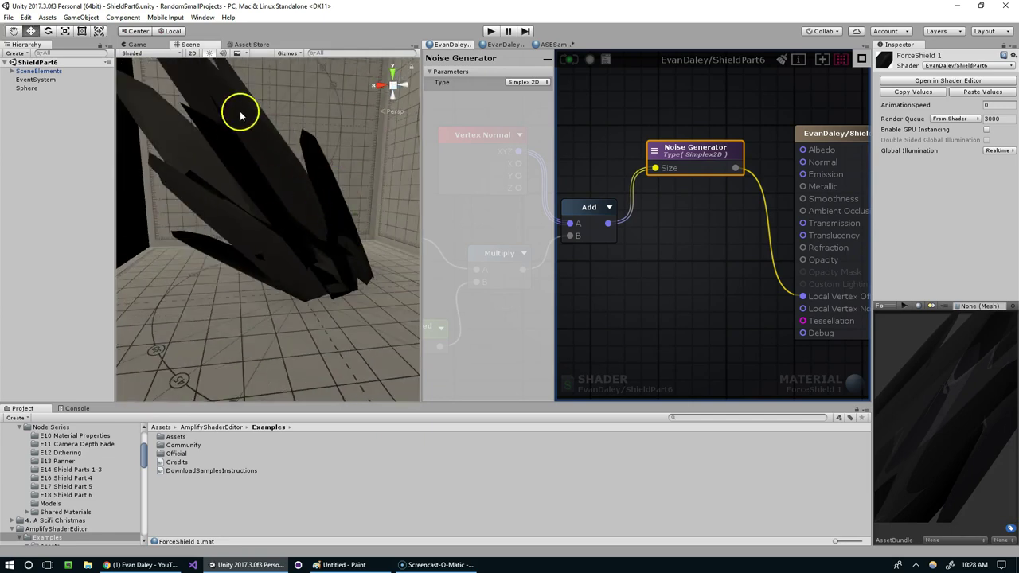
mouse_move(243, 129)
alt+mouse_down()
mouse_move(376, 231)
mouse_move(321, 170)
mouse_move(273, 194)
mouse_move(326, 200)
mouse_move(271, 212)
mouse_move(293, 217)
mouse_move(237, 234)
mouse_move(200, 191)
mouse_move(255, 196)
mouse_move(257, 214)
mouse_move(221, 231)
mouse_move(310, 255)
alt+mouse_up()
mouse_move(694, 230)
middle_down()
mouse_move(743, 189)
mouse_move(682, 191)
middle_up()
Create a new Float property named AnimationScale with a maximum of 1
right_click(612, 255)
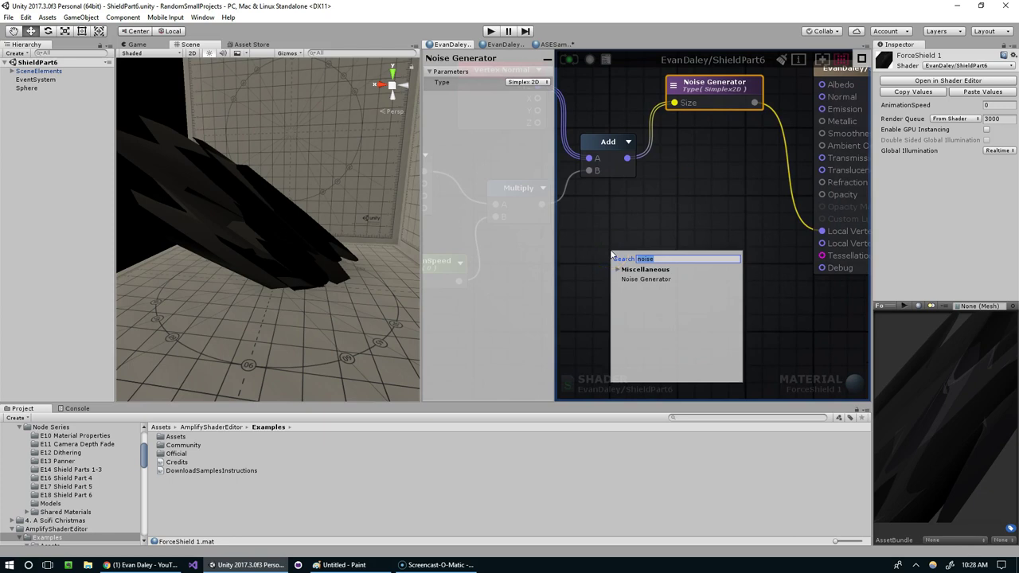
click(569, 268)
middle_drag(569, 268, 614, 284)
key(1)
click(613, 284)
click(655, 295)
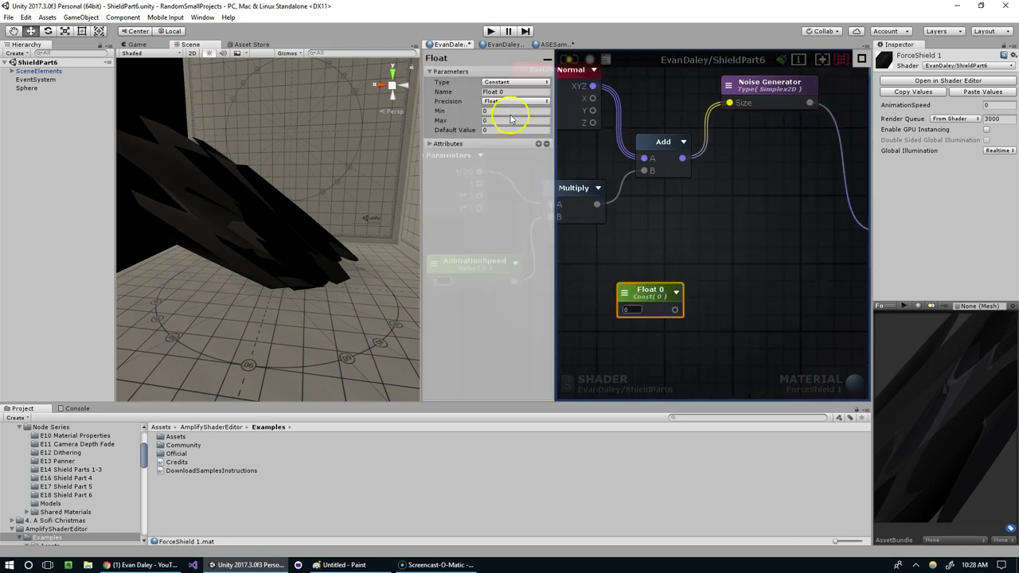
click(503, 83)
click(501, 93)
text(AnimationScale)
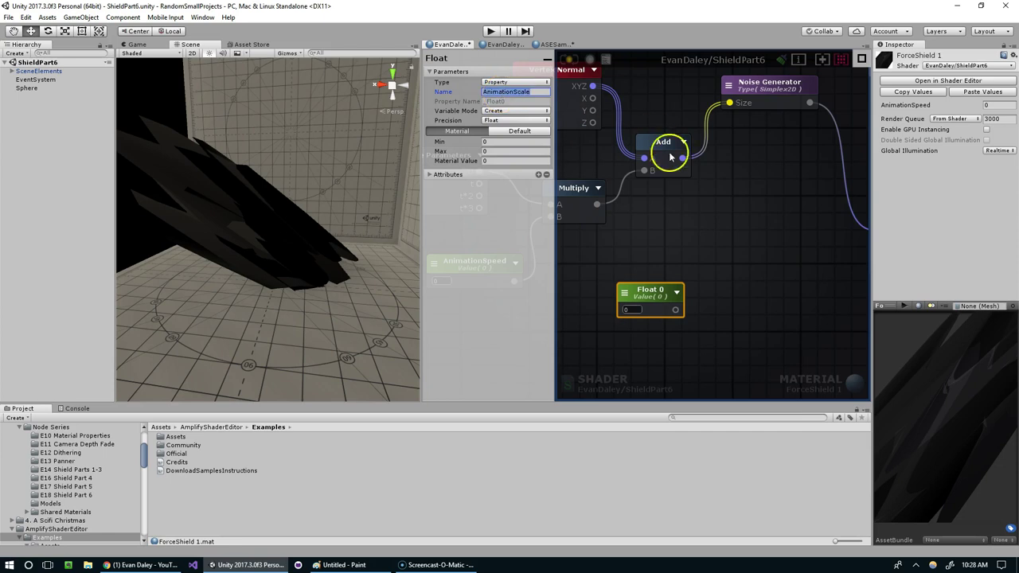
middle_drag(670, 157, 625, 146)
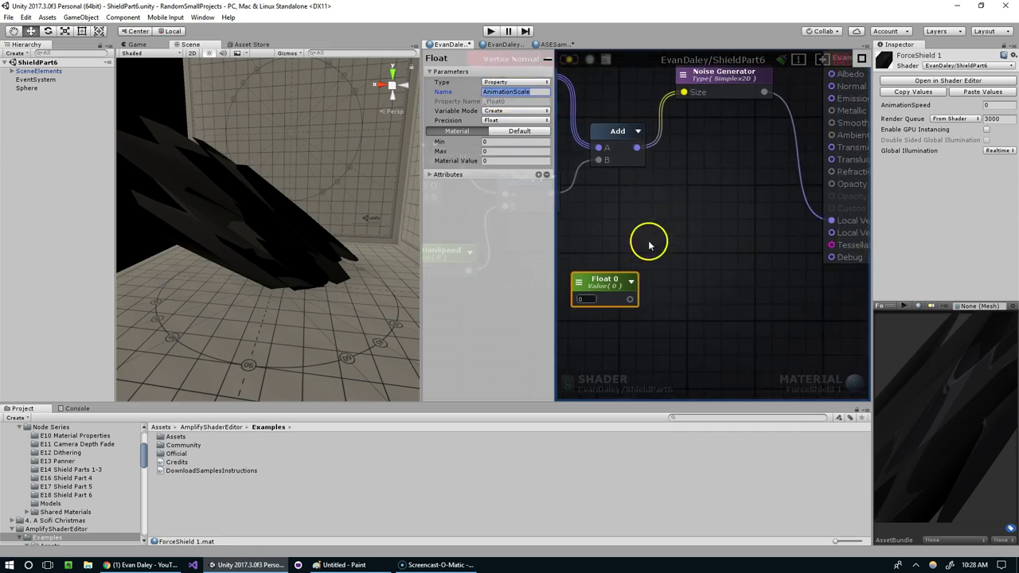
key(Return)
click(476, 153)
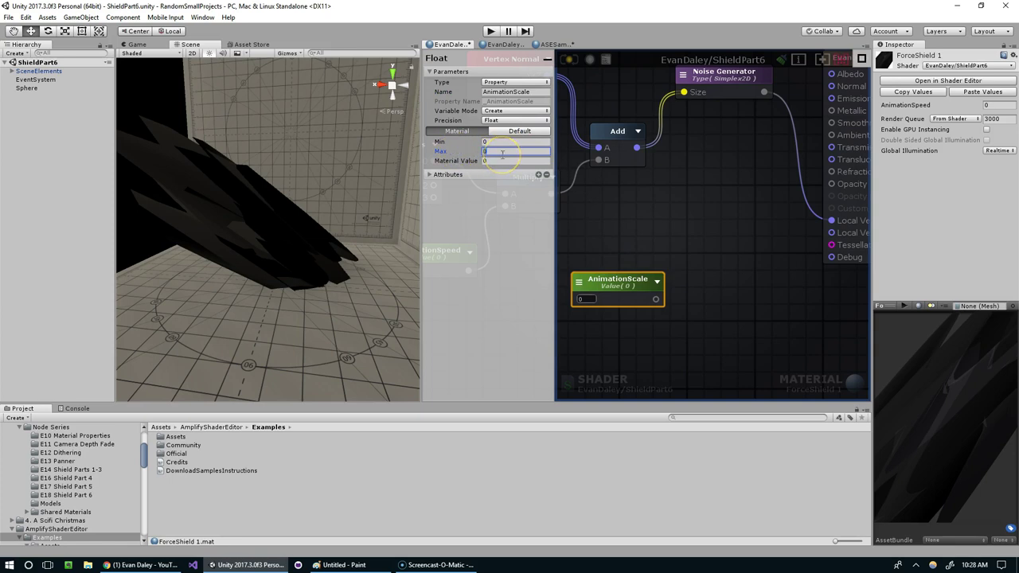
text(1)
Give AnimationSpeed a maximum of 5 and a material value of 1
middle_drag(650, 241, 700, 234)
middle_drag(611, 216, 766, 222)
click(630, 252)
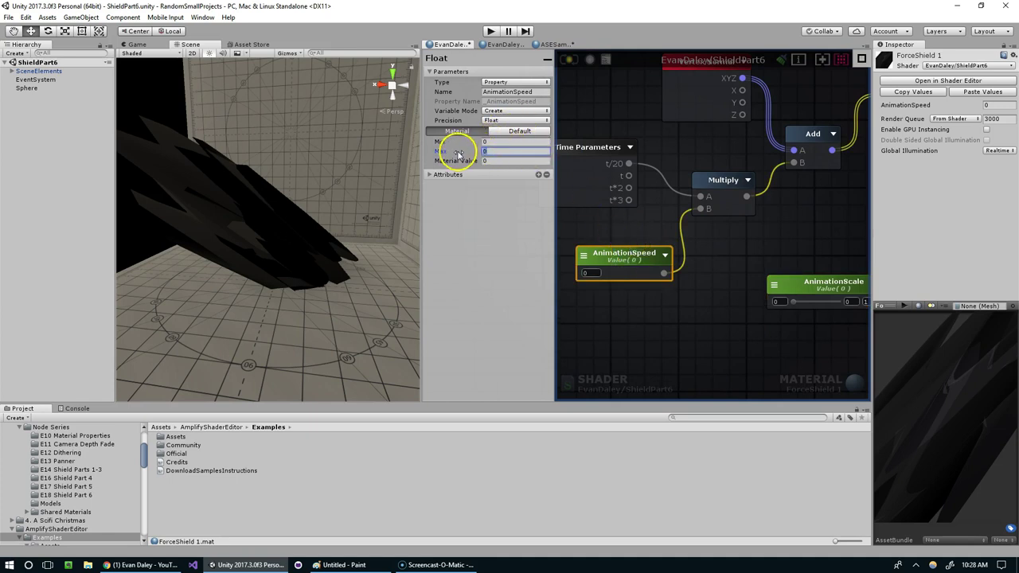
text(5)
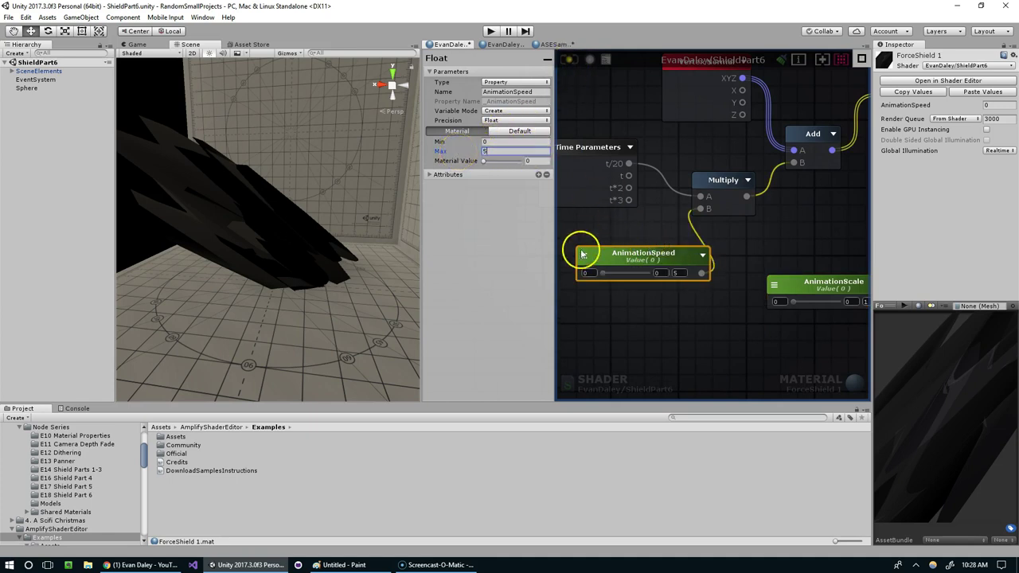
drag(606, 274, 614, 273)
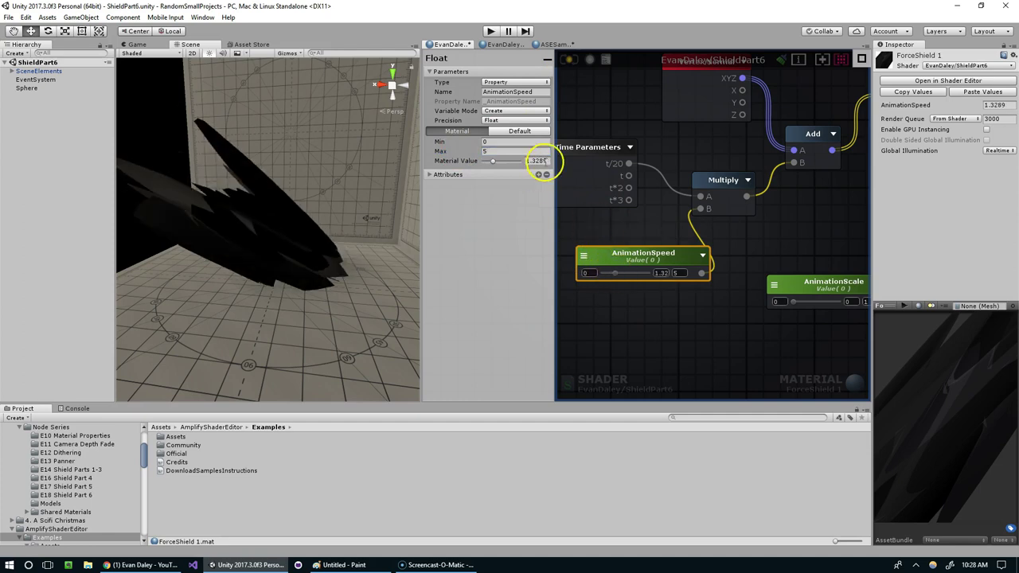
click(538, 161)
text(1)
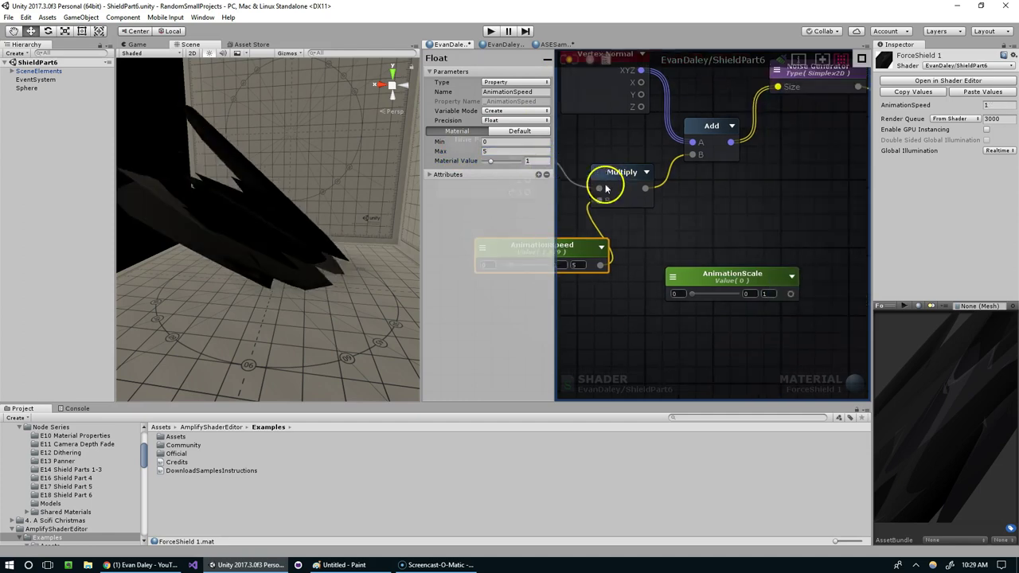
drag(581, 228, 549, 255)
click(750, 273)
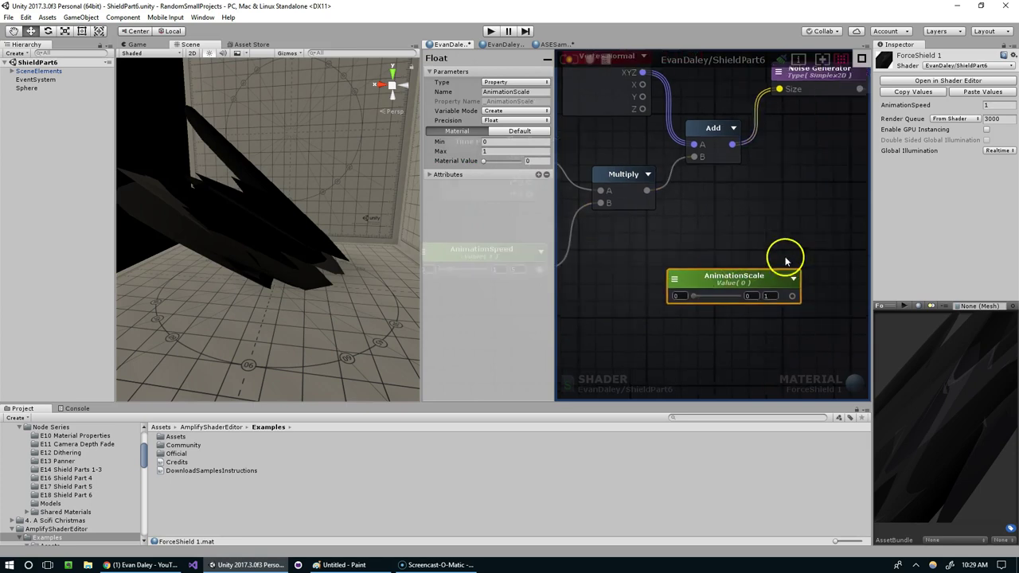
middle_drag(723, 255, 710, 244)
Move the AnimationScale node slightly to the left
right_click(685, 214)
click(659, 278)
drag(659, 278, 610, 276)
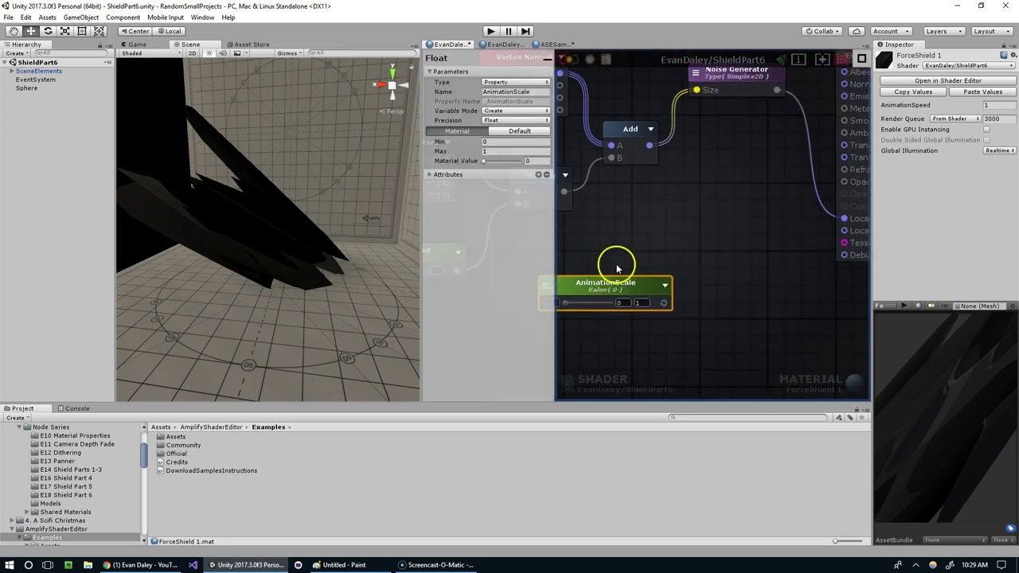
Pan the graph, orbit the scene camera toward the gridded wall, and open node search
middle_drag(747, 199, 713, 139)
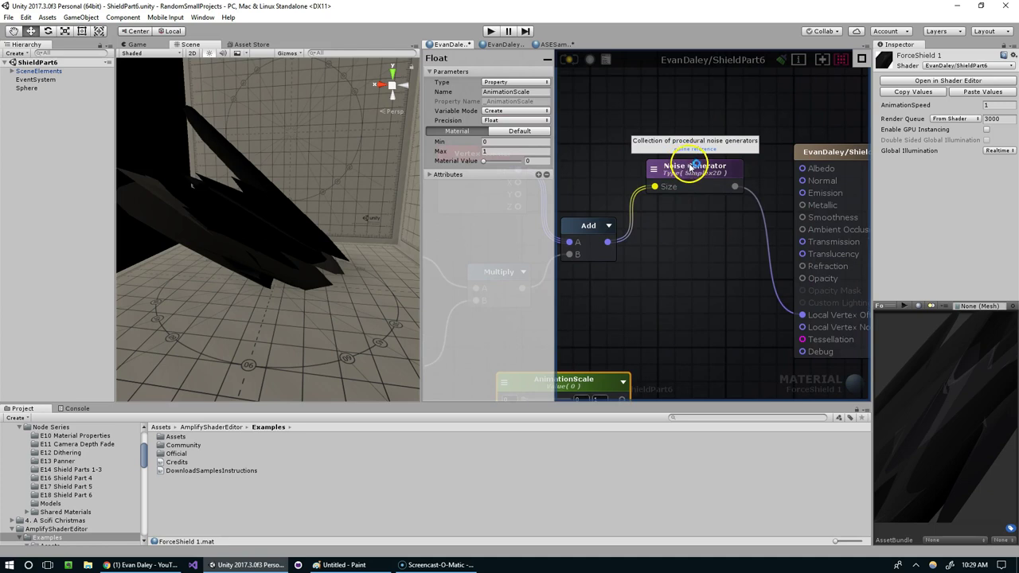
middle_drag(691, 166, 711, 231)
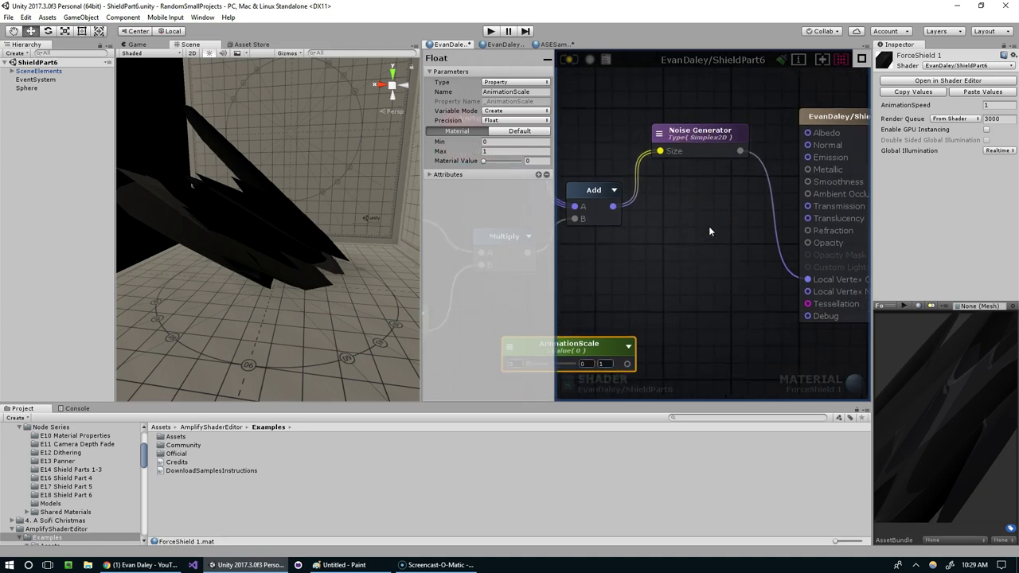
middle_drag(671, 263, 637, 335)
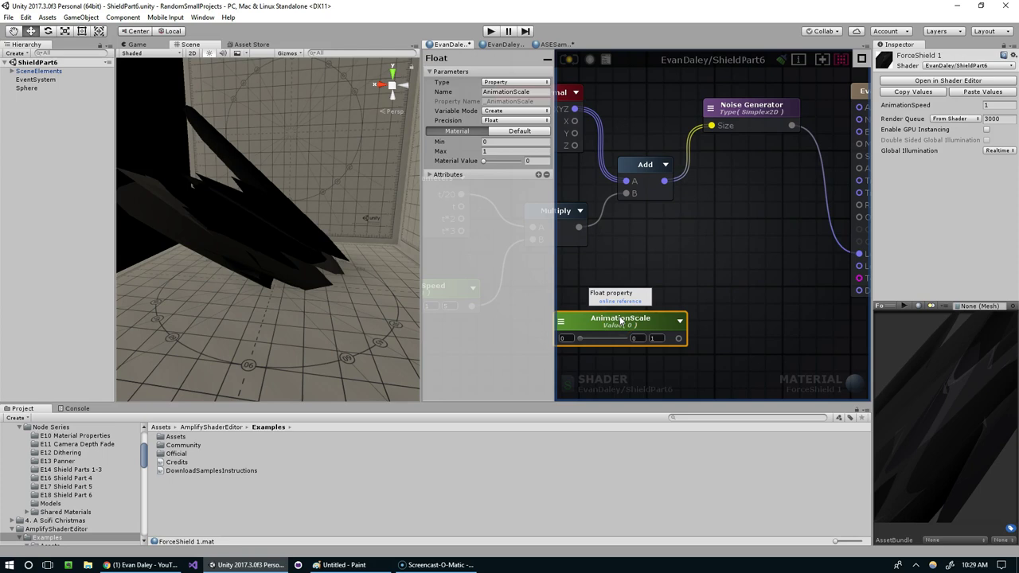
right_drag(391, 236, 306, 143)
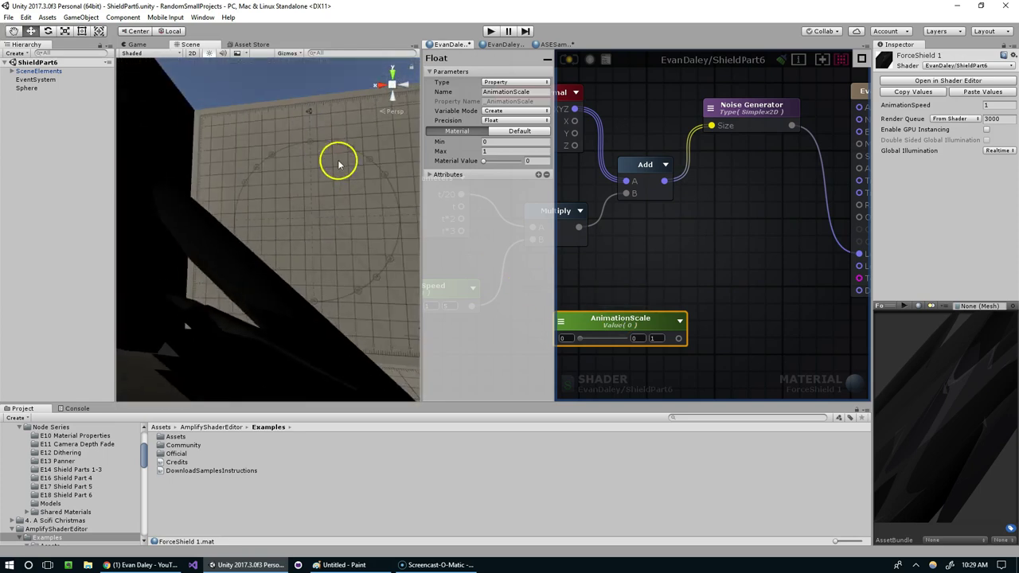
right_drag(306, 143, 284, 141)
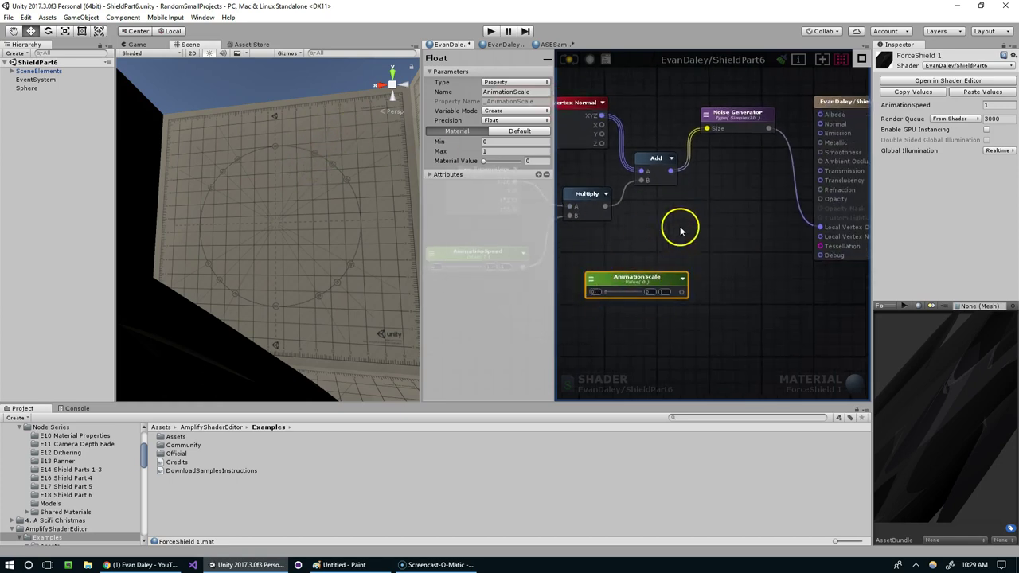
right_click(731, 256)
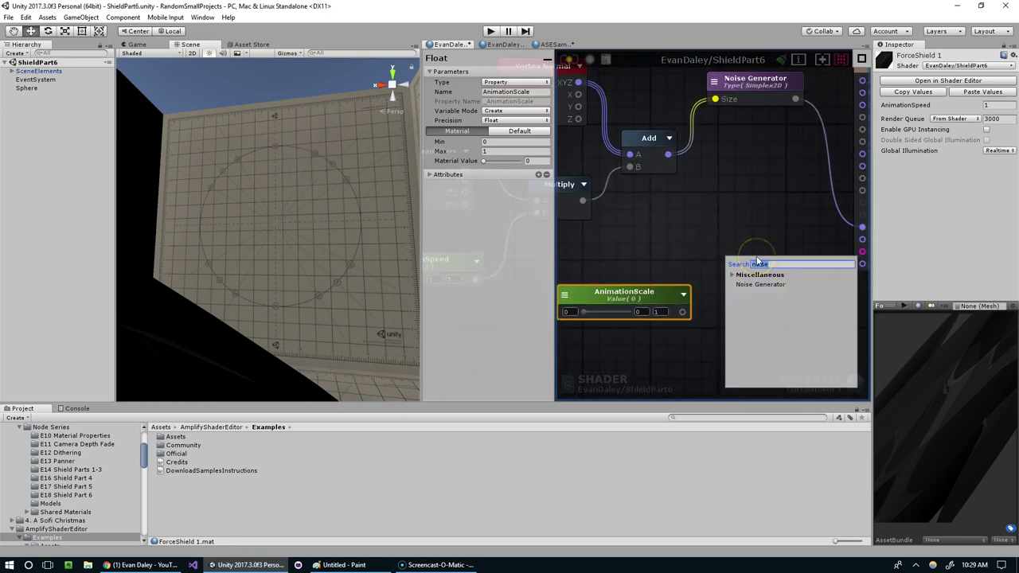
text(rema)
Add a Remap node and spread the main node chain out to the left
click(745, 313)
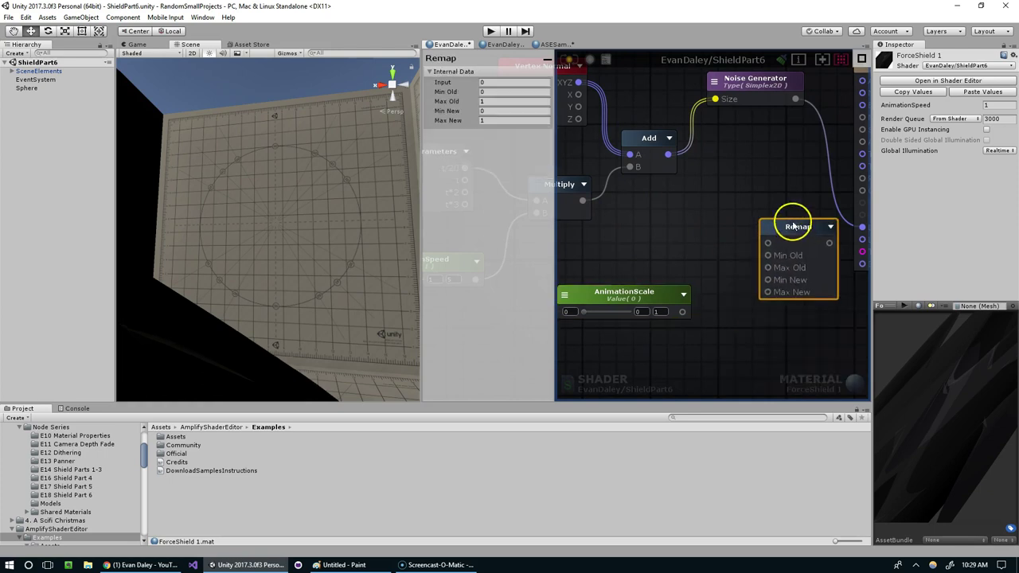
scroll(733, 210, down, 3)
scroll(719, 219, down, 3)
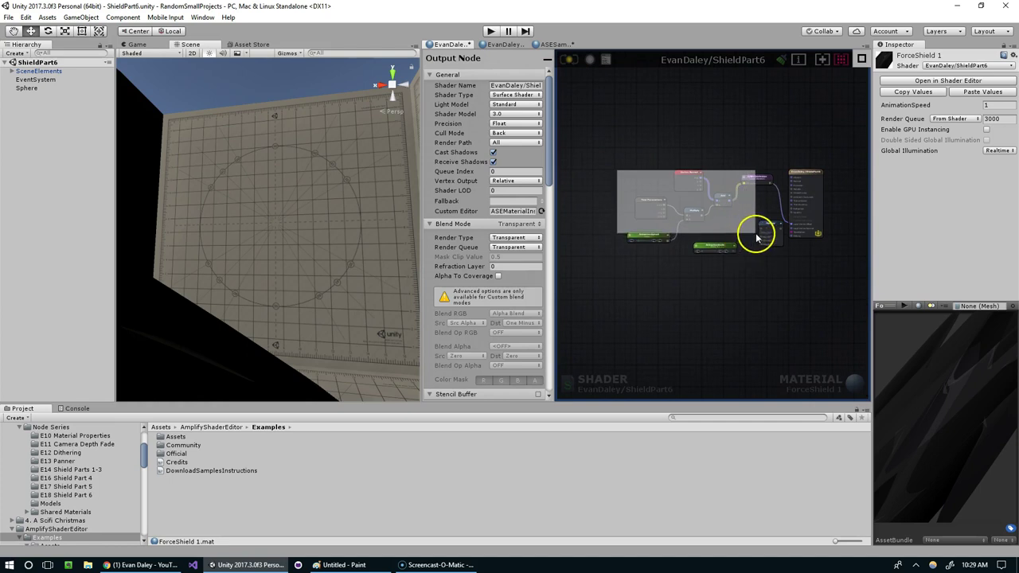
drag(719, 219, 785, 251)
drag(619, 164, 760, 217)
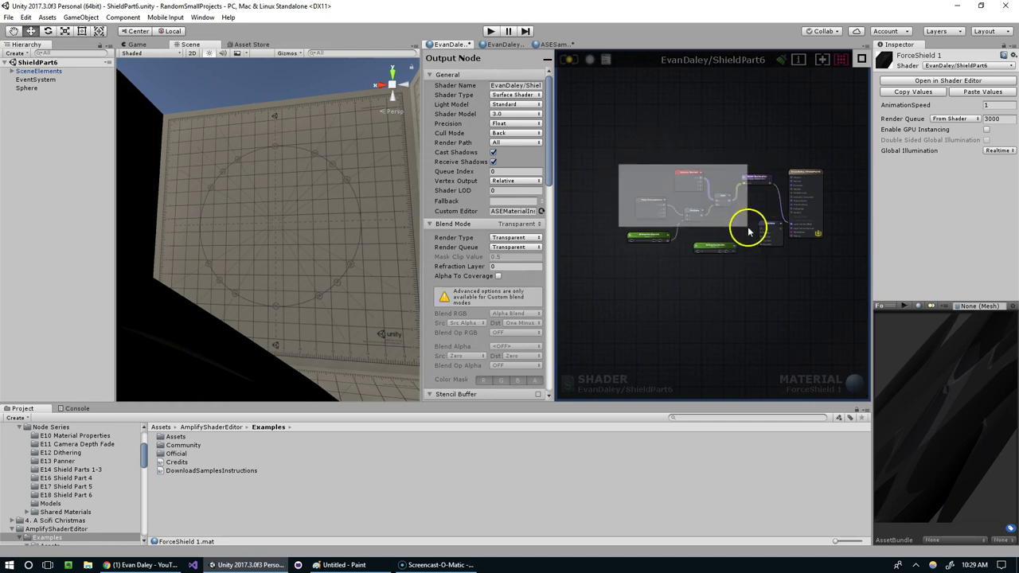
drag(728, 177, 769, 209)
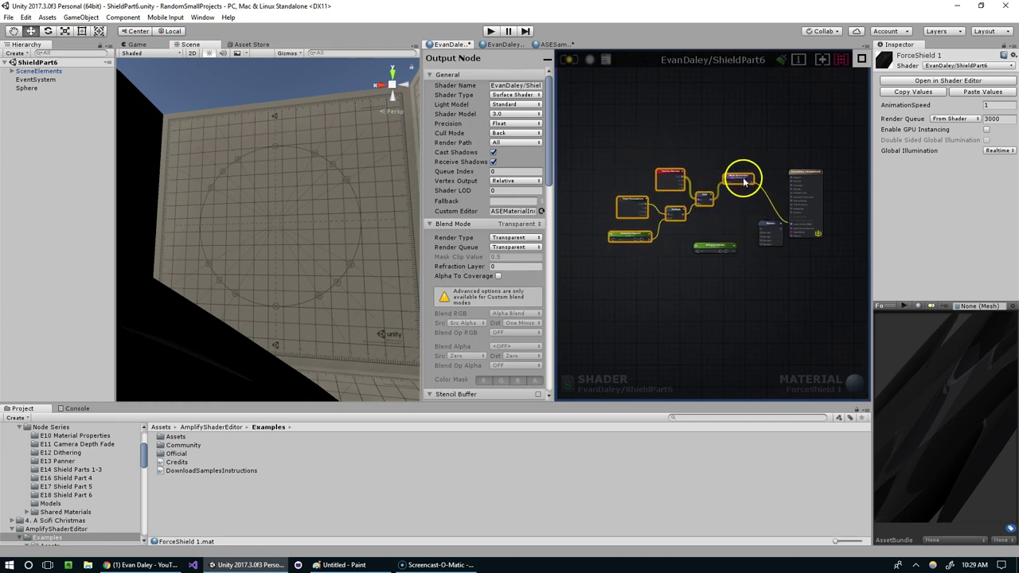
scroll(768, 209, up, 3)
scroll(735, 189, up, 2)
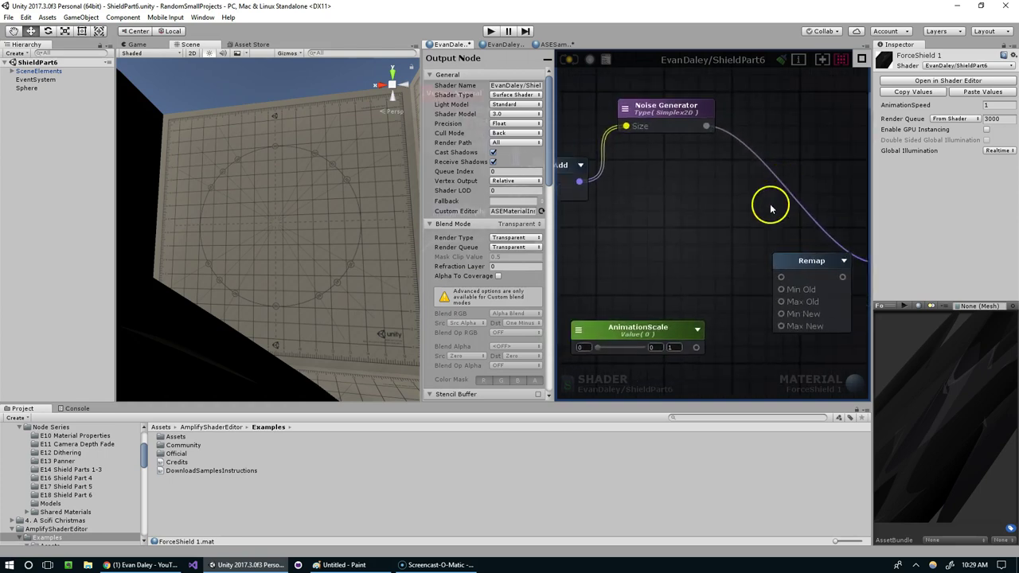
Re-enter AnimationScale's maximum of 1 and connect it to Remap's Max New
click(660, 337)
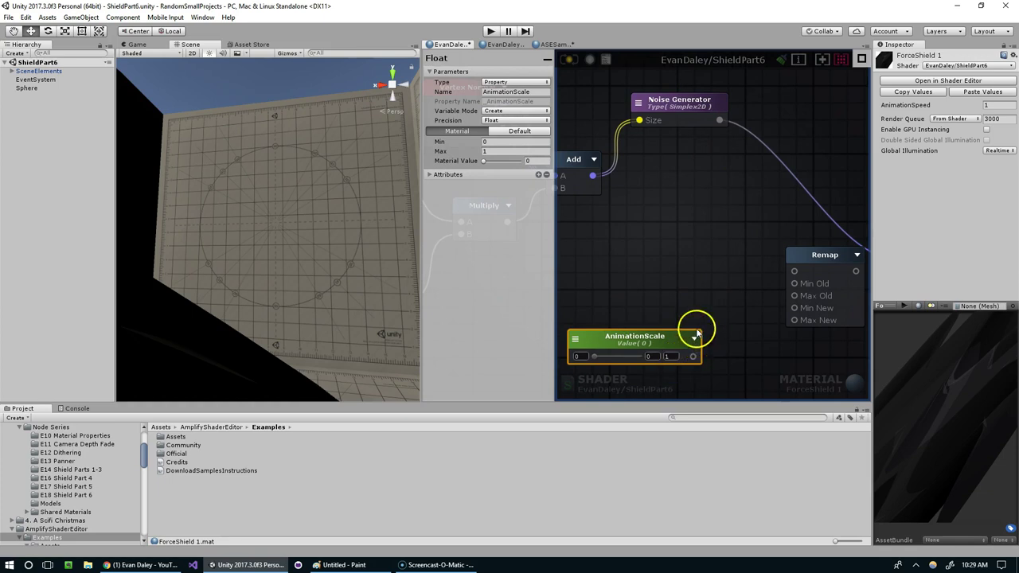
key(BackSpace)
text(1)
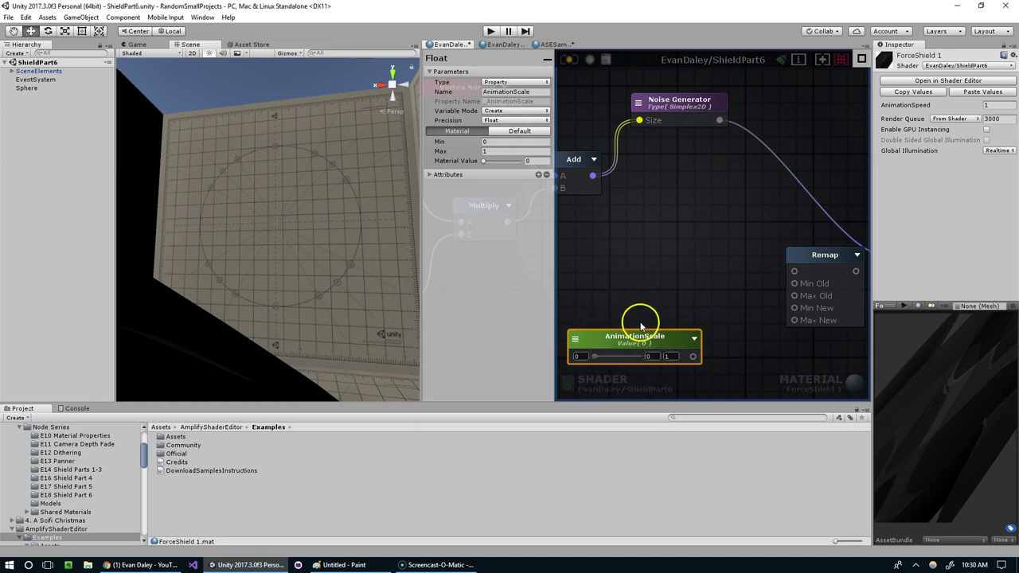
mouse_move(677, 339)
mouse_down()
mouse_move(653, 354)
mouse_move(760, 307)
mouse_up()
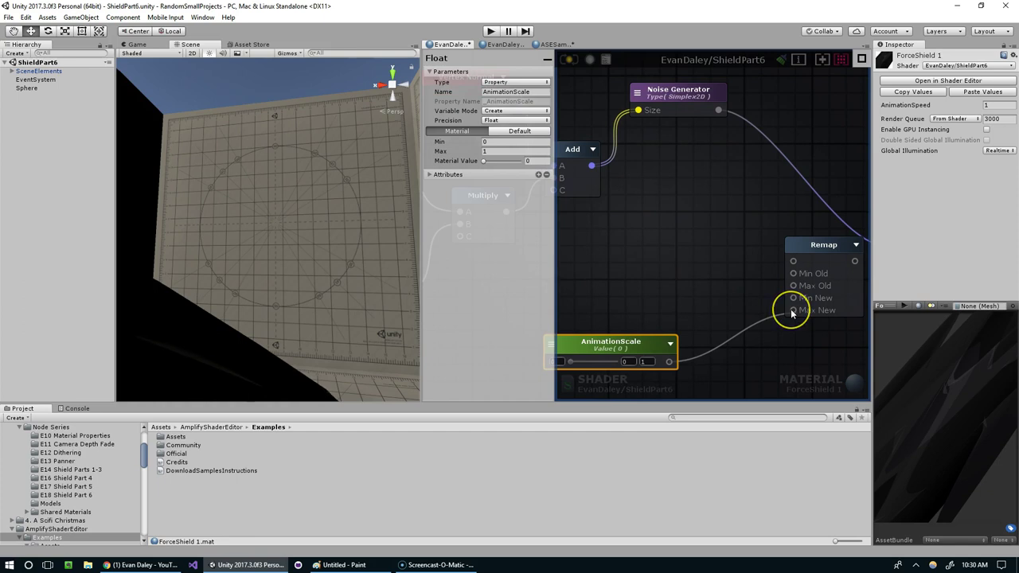
Add a Multiply node near Remap fed by AnimationScale, and edit its B value
right_click(701, 239)
text(mul)
click(720, 260)
drag(735, 255, 822, 296)
mouse_move(712, 244)
mouse_down()
mouse_move(724, 247)
mouse_move(705, 356)
mouse_up()
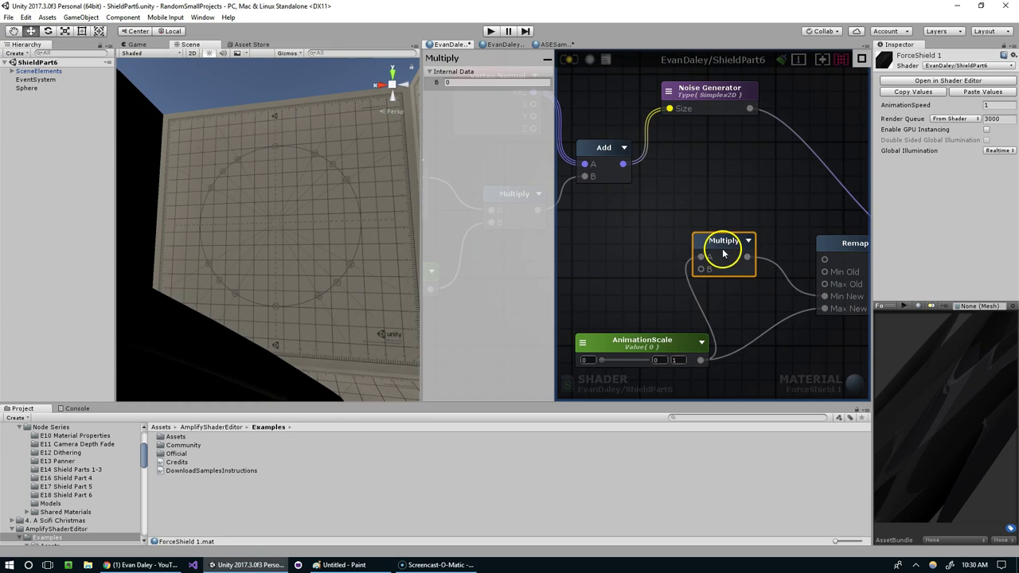
click(454, 83)
text(-1)
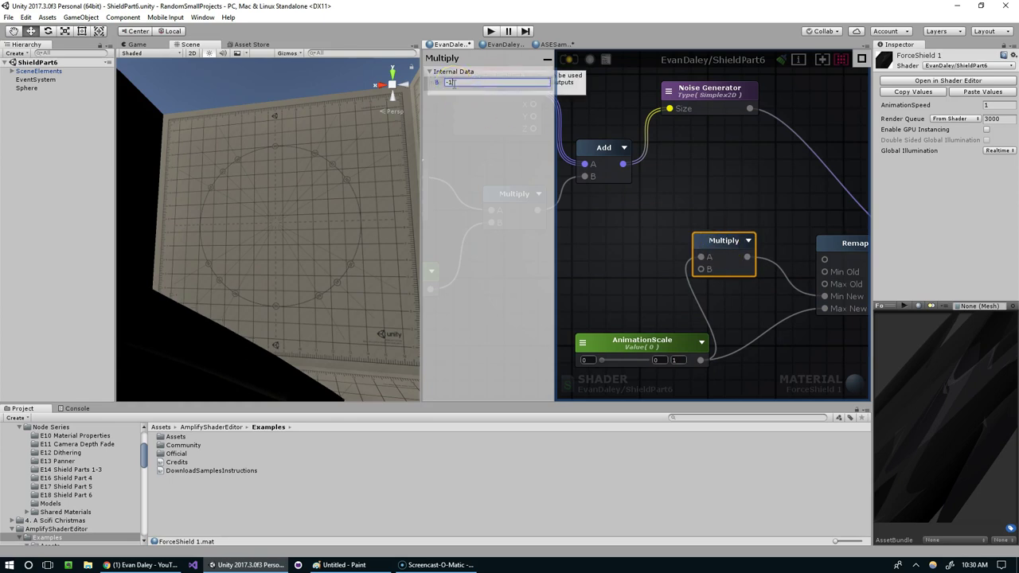
Rearrange the AnimationScale and Noise Generator nodes and raise AnimationScale to 1
drag(665, 344, 631, 351)
middle_drag(785, 274, 739, 268)
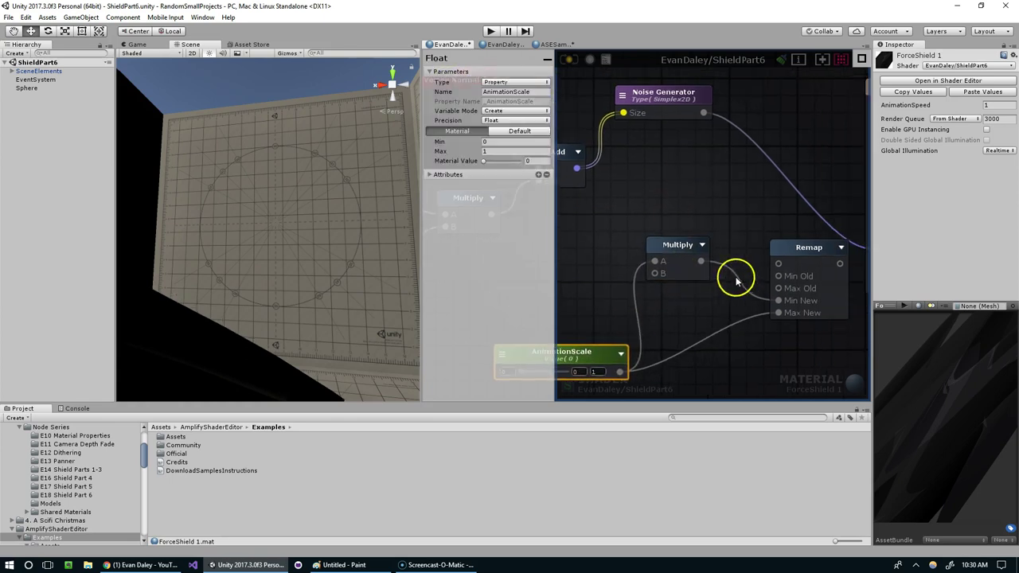
drag(705, 107, 683, 132)
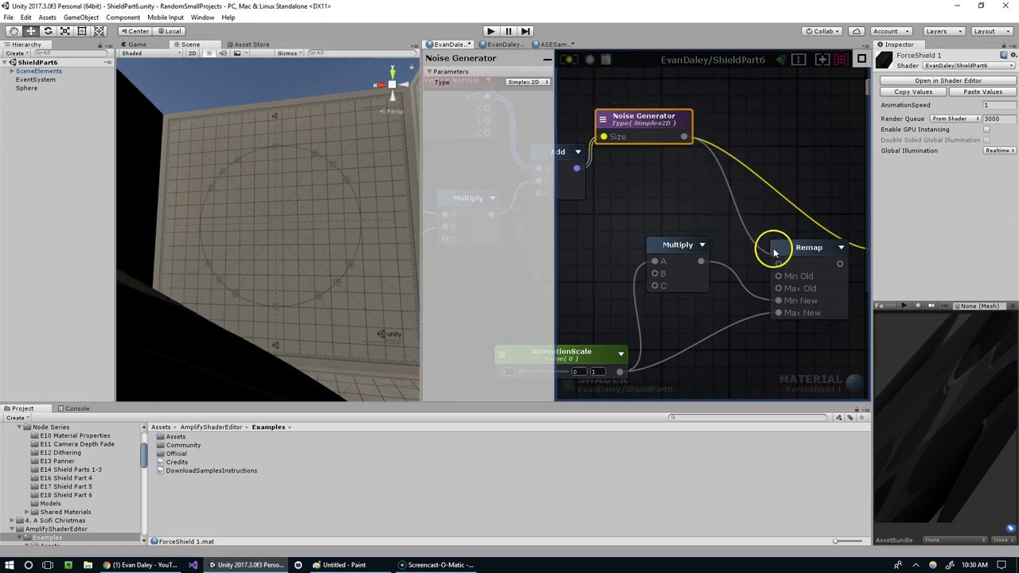
mouse_move(846, 165)
middle_down()
mouse_move(791, 250)
mouse_move(851, 234)
middle_up()
middle_drag(630, 314, 603, 334)
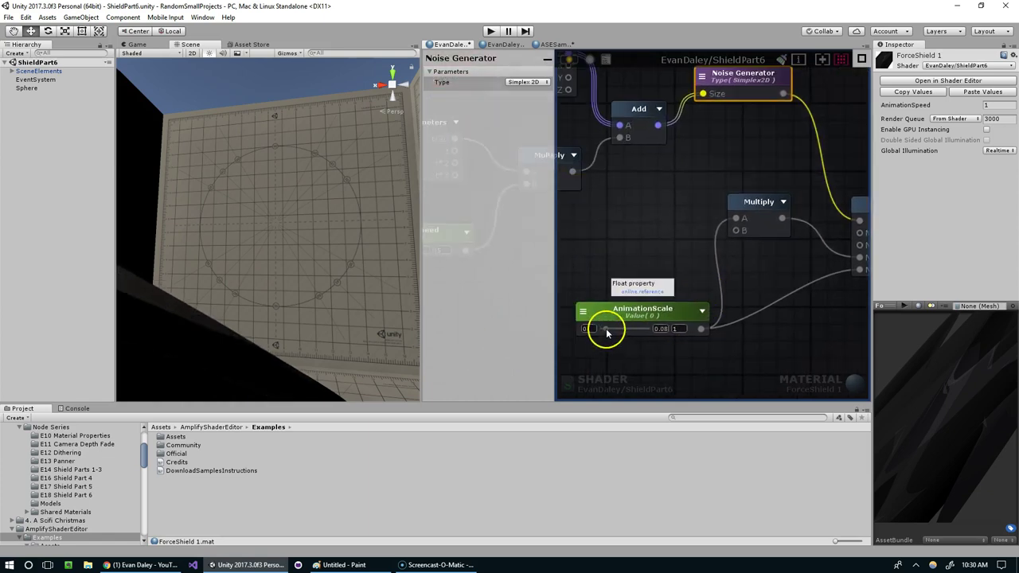
drag(609, 329, 684, 329)
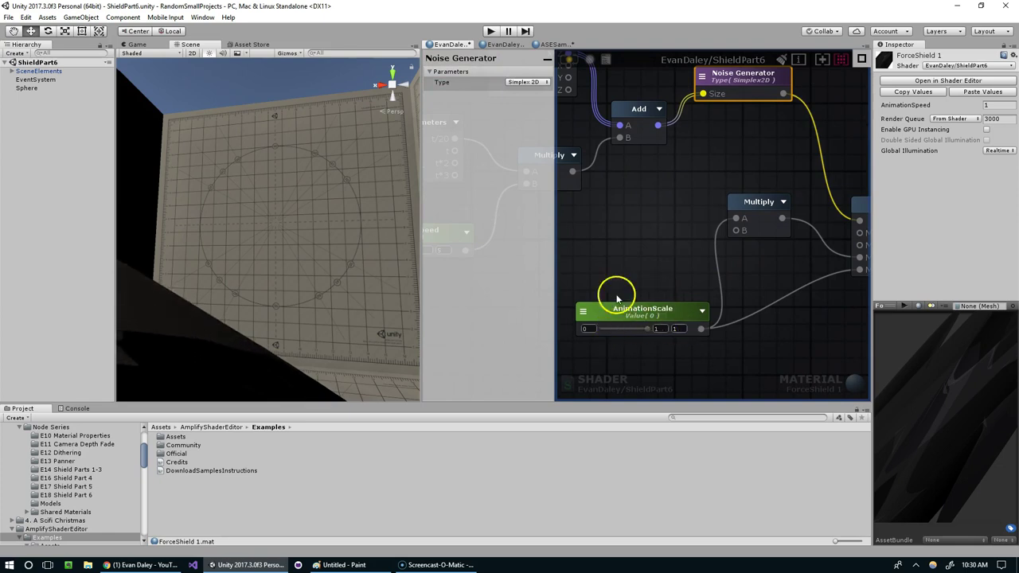
mouse_move(316, 182)
right_down()
mouse_move(246, 214)
mouse_move(289, 200)
mouse_move(343, 210)
mouse_move(291, 222)
right_up()
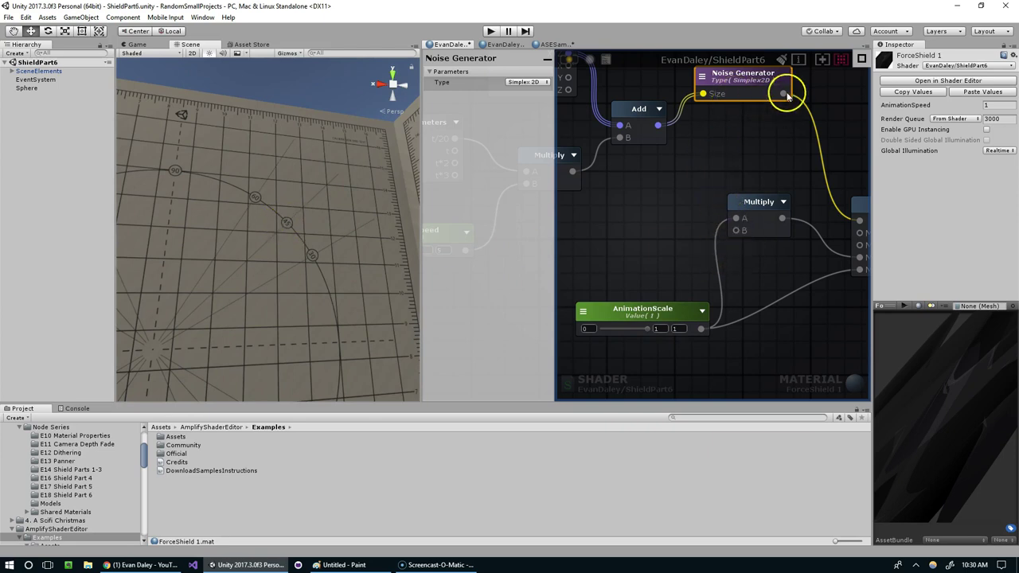
right_drag(765, 95, 749, 102)
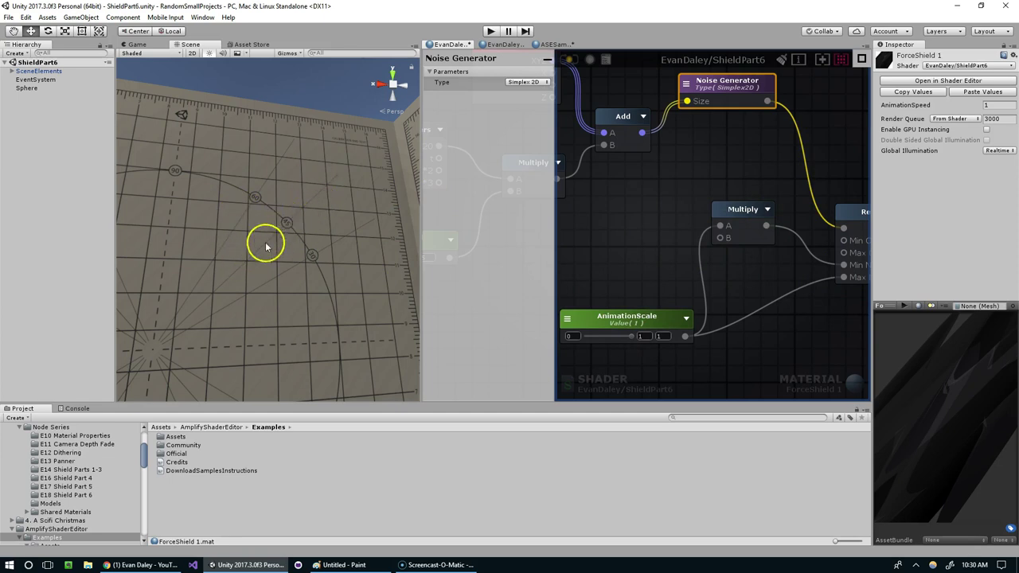
Select the ForceShield 1 material and drop its AnimationScale to 0.02
mouse_move(334, 191)
right_down()
mouse_move(287, 227)
mouse_move(337, 230)
right_up()
scroll(278, 234, up, 5)
scroll(279, 236, down, 5)
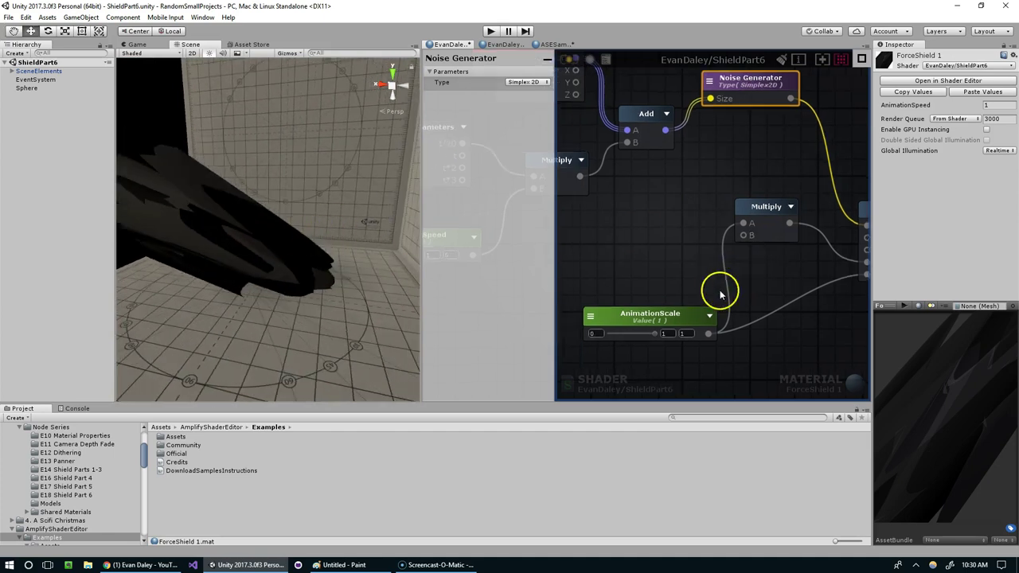
drag(653, 334, 634, 310)
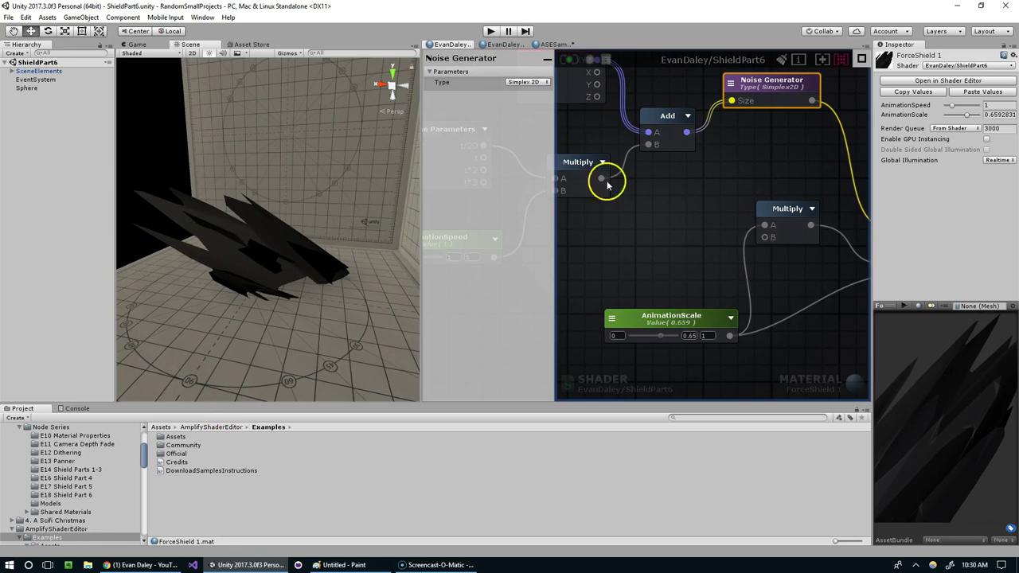
click(108, 494)
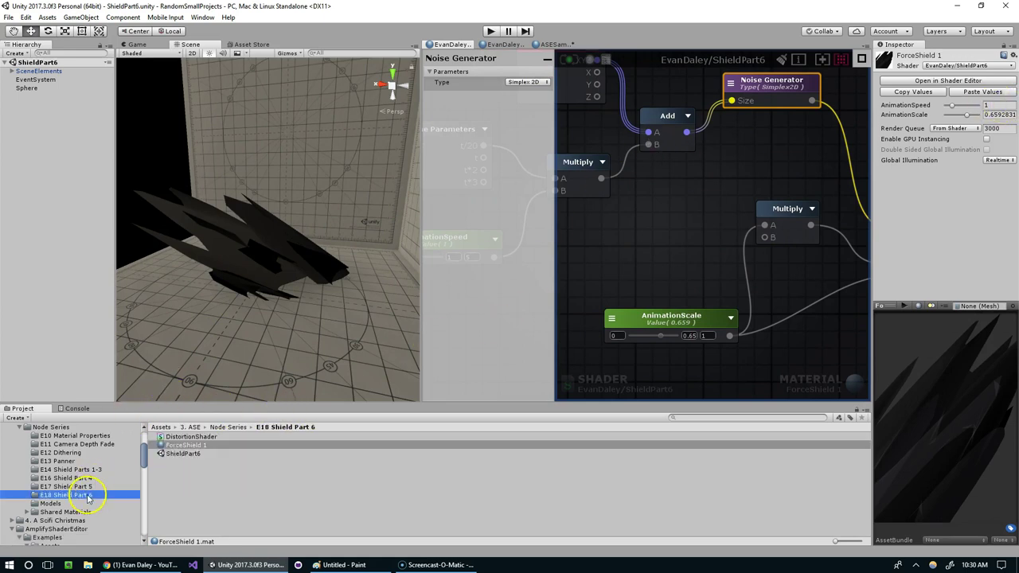
click(174, 454)
click(183, 445)
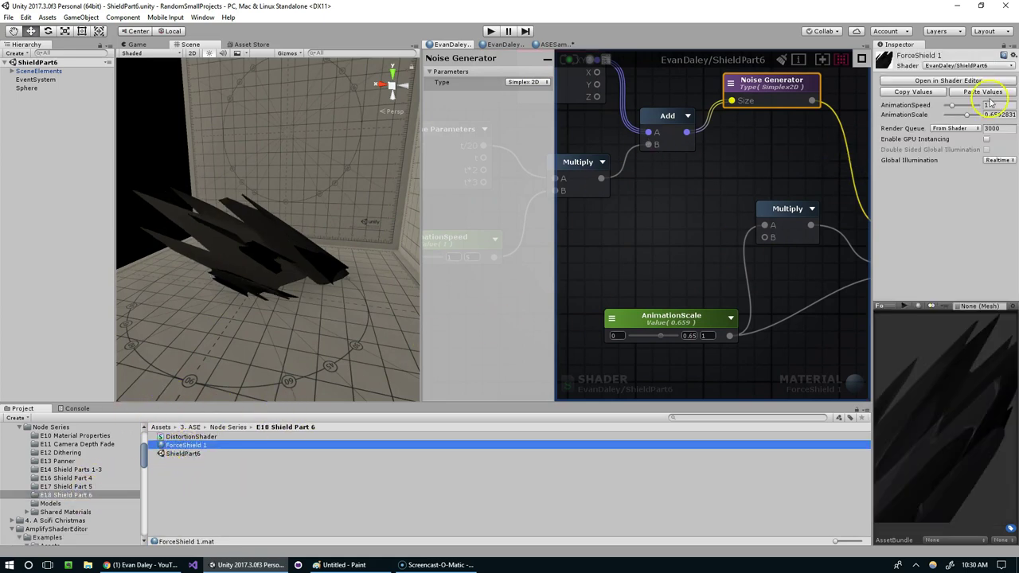
drag(966, 116, 947, 115)
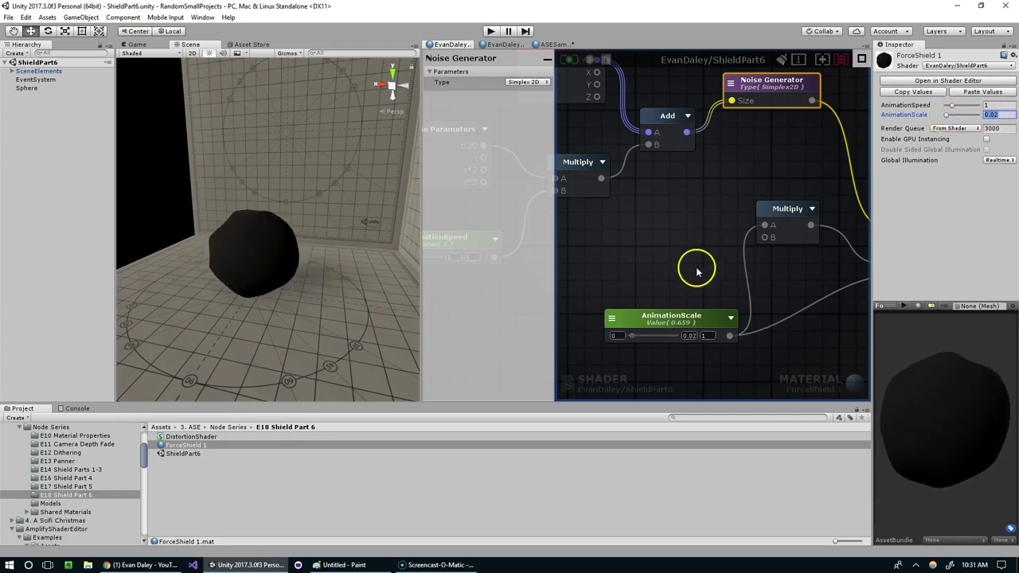
Lower the AnimationScale node's maximum to about 0.1, with value 0.094
click(712, 315)
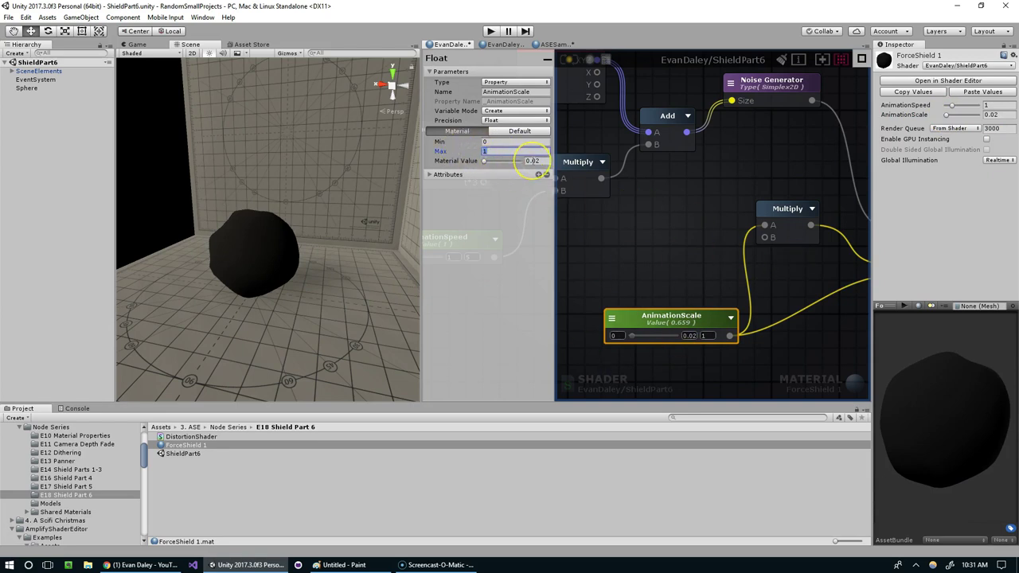
text(.25)
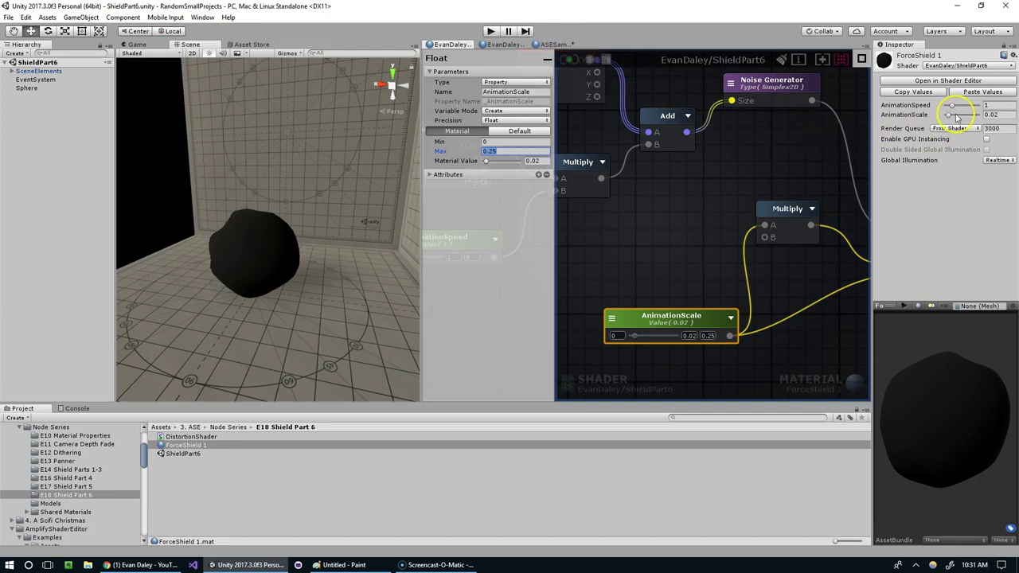
mouse_move(955, 117)
mouse_down()
mouse_move(945, 116)
mouse_move(961, 115)
mouse_up()
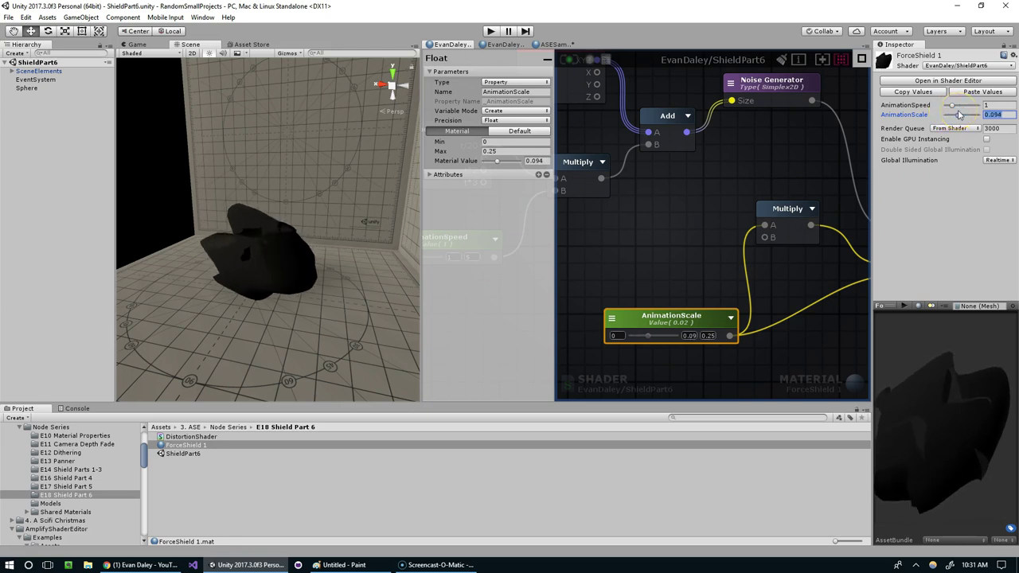
click(503, 152)
text(.1)
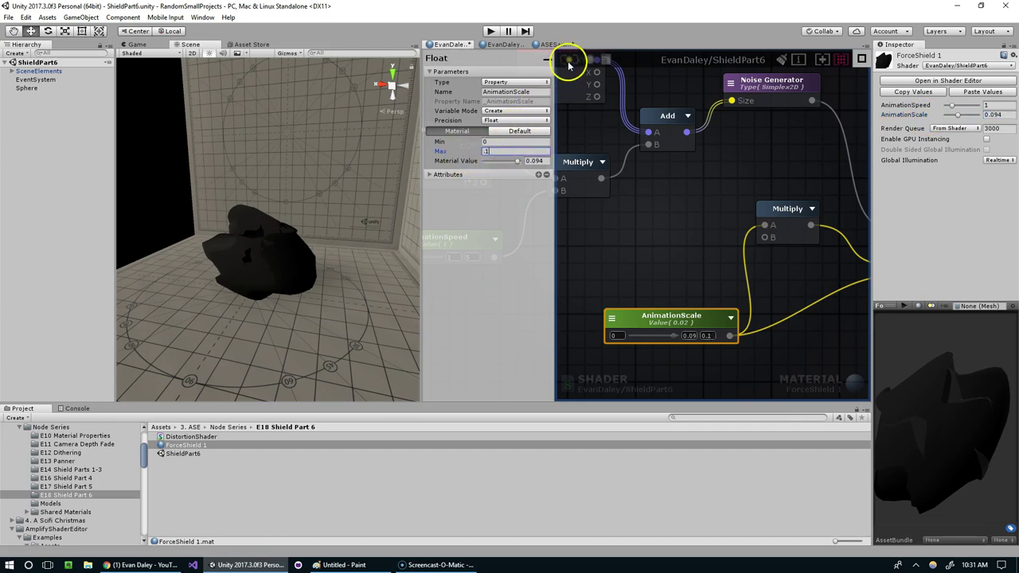
scroll(300, 214, up, 4)
scroll(301, 213, down, 2)
Set AnimationScale to 0.018 and preview the animation in Play mode
drag(521, 162, 489, 171)
click(494, 32)
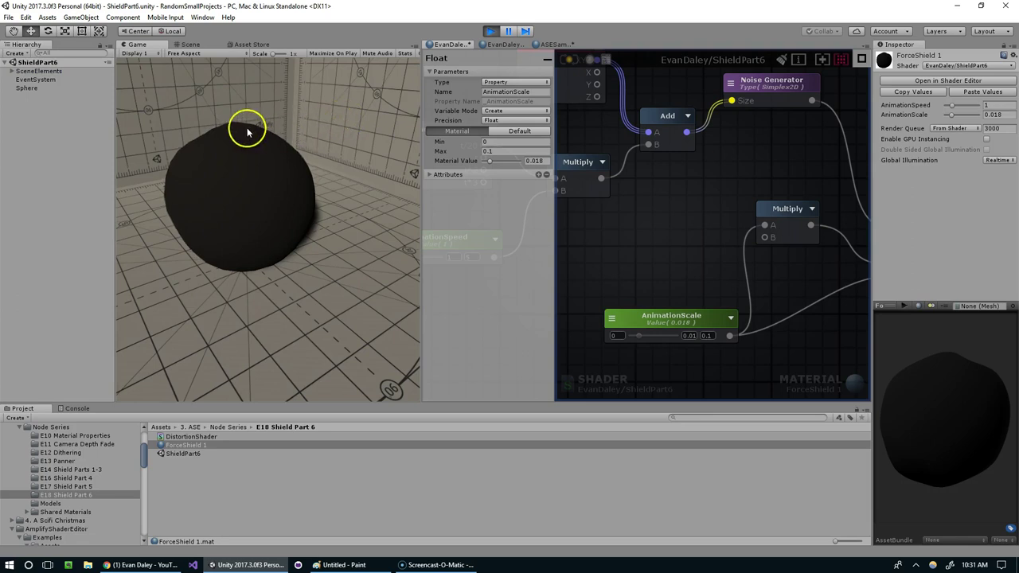
click(490, 32)
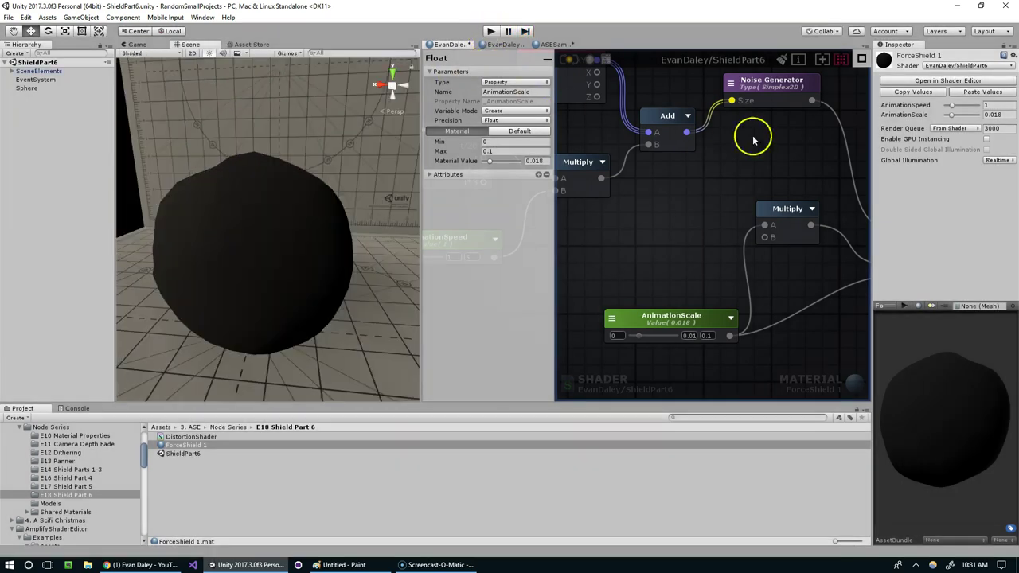
Widen AnimationSpeed's maximum to 10, set it to 6.9, and preview again
drag(955, 109, 978, 105)
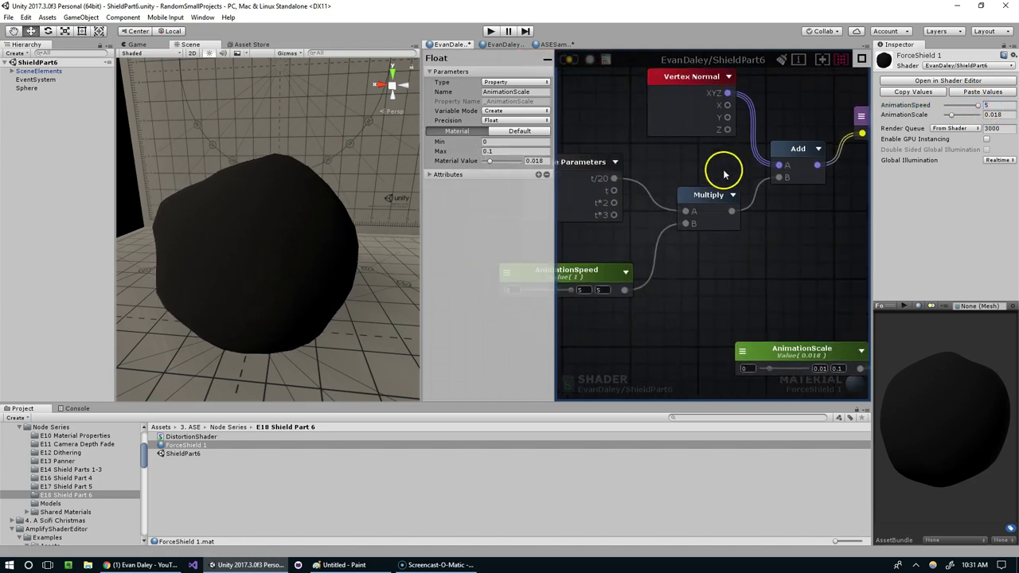
click(511, 150)
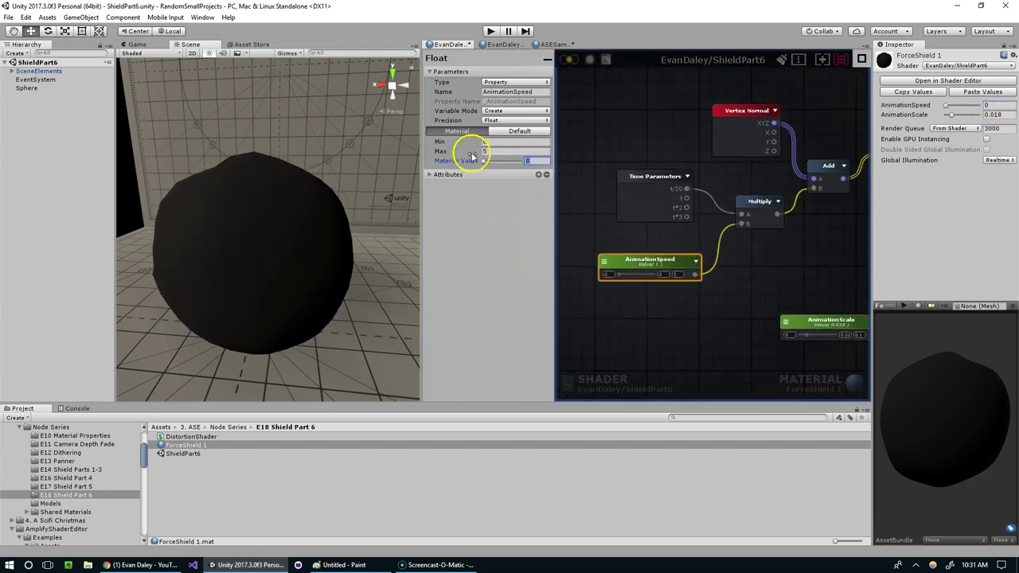
drag(504, 161, 512, 163)
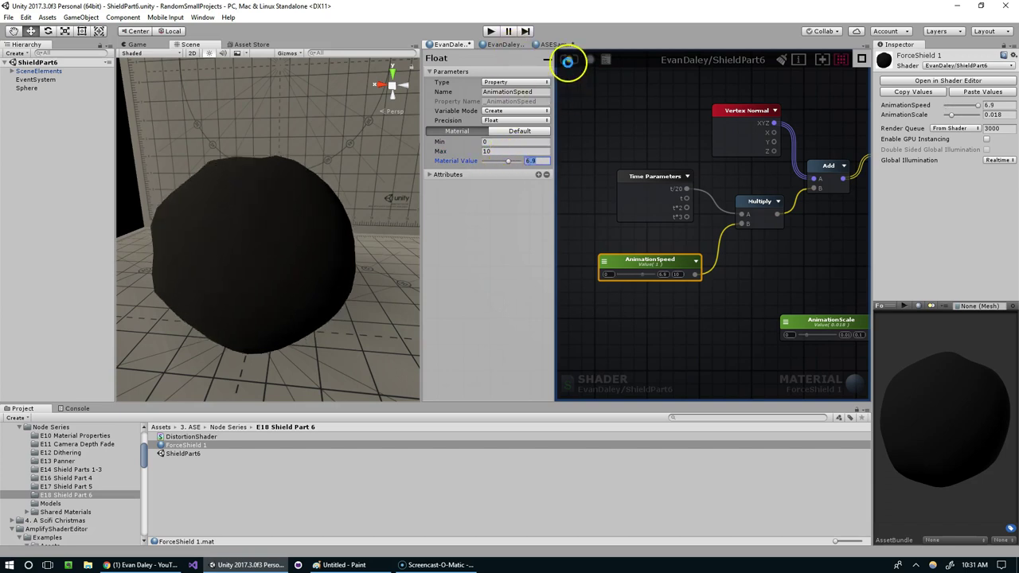
click(491, 31)
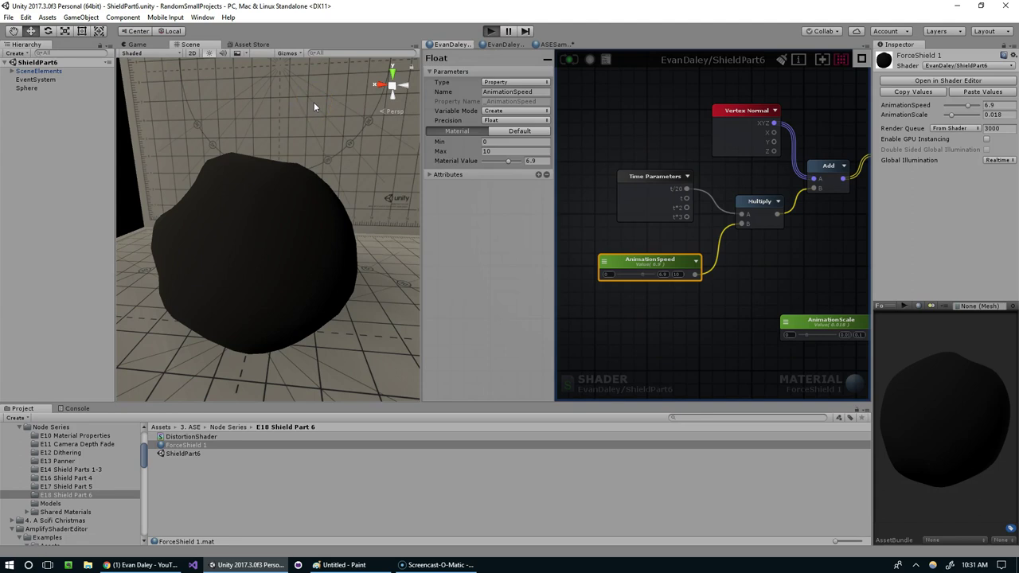
Return to the Scene view and lower AnimationScale to 0.011
click(312, 104)
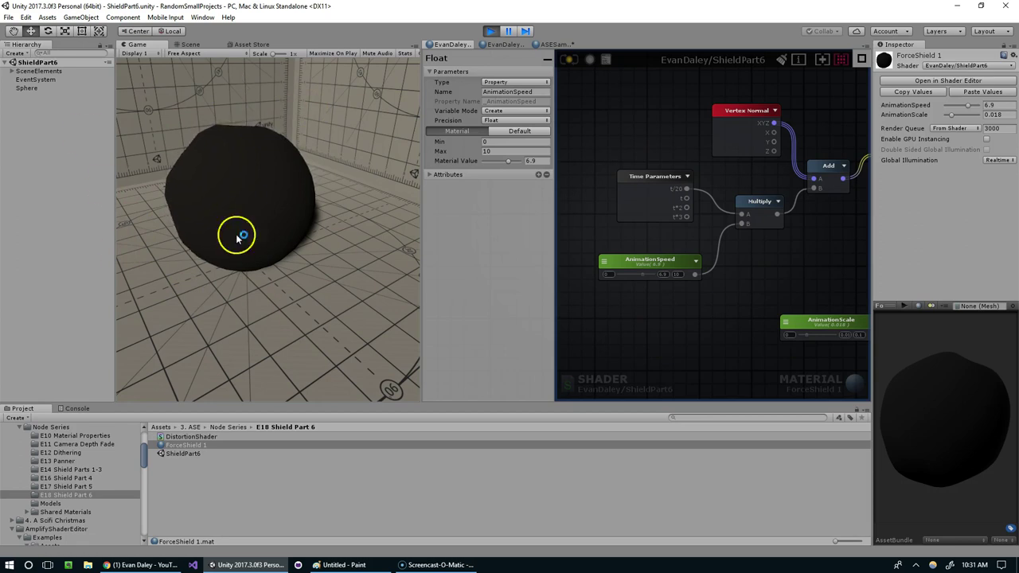
click(193, 47)
mouse_move(341, 171)
right_down()
mouse_move(291, 104)
mouse_move(312, 130)
mouse_move(292, 141)
mouse_move(341, 154)
mouse_move(437, 151)
mouse_move(243, 134)
mouse_move(292, 129)
mouse_move(289, 164)
right_up()
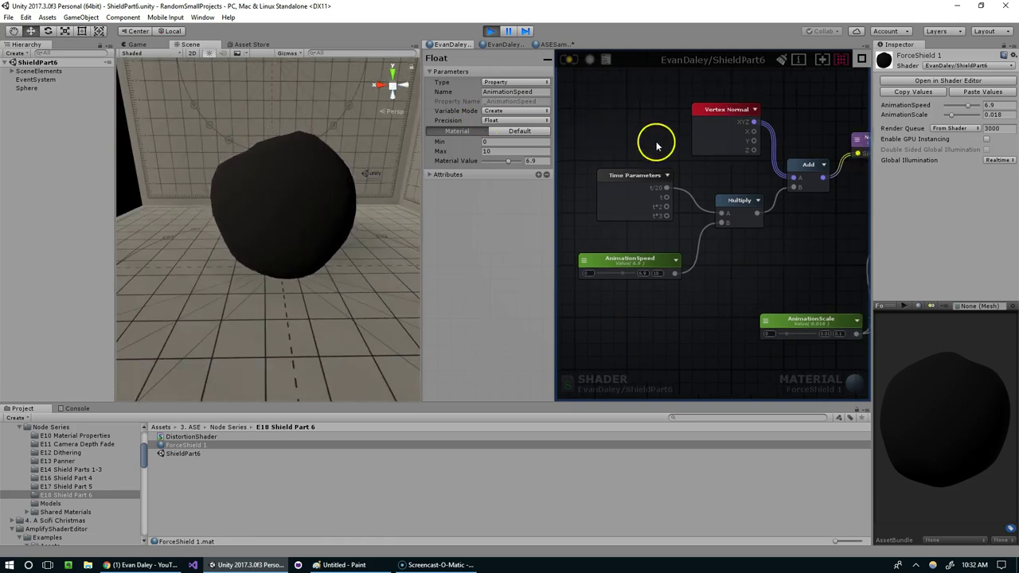
right_drag(660, 139, 582, 131)
drag(977, 118, 950, 119)
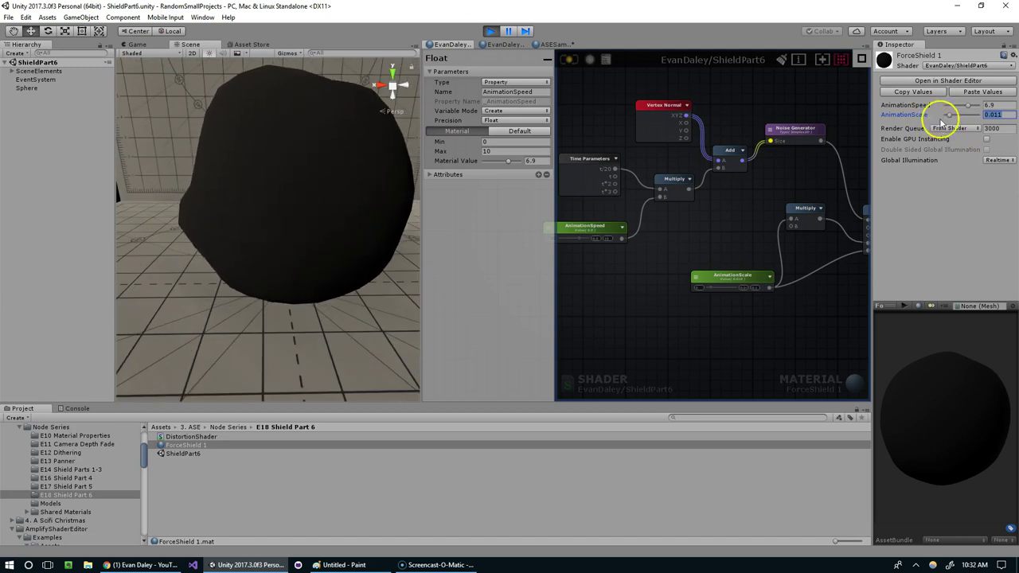
Recompile, set AnimationScale to 0.004 and AnimationSpeed to 7.9, then preview in Play mode
click(492, 31)
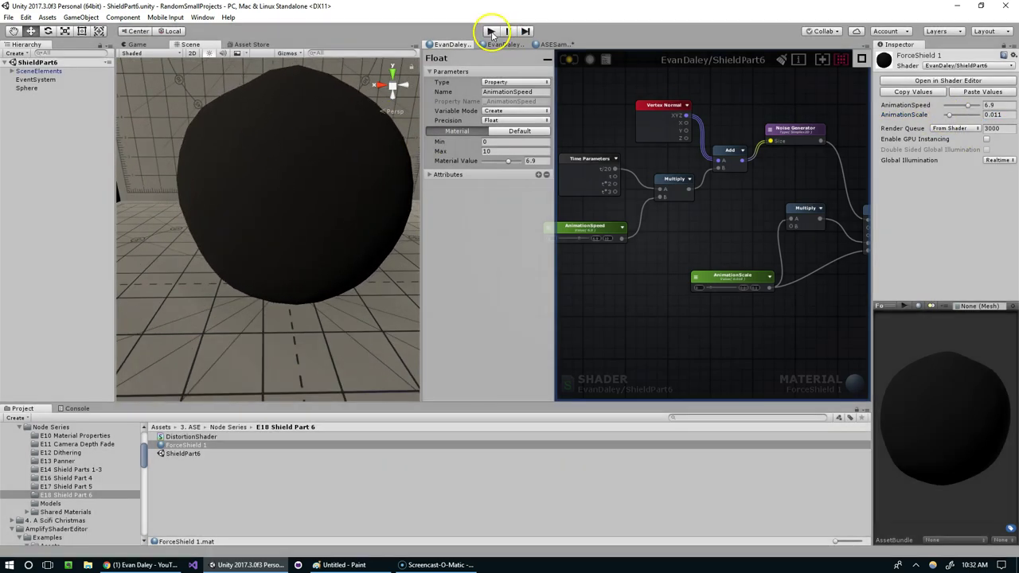
click(566, 58)
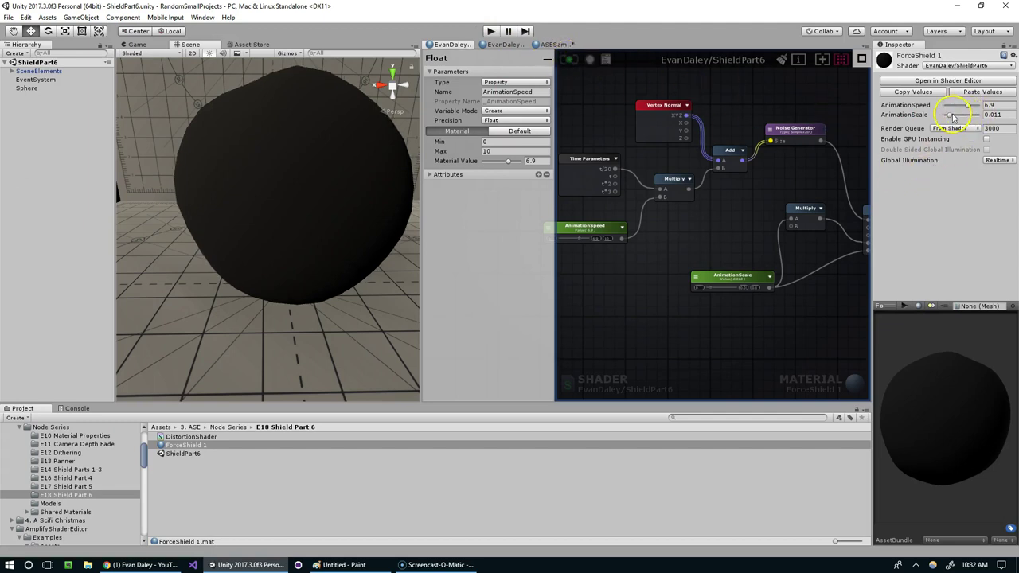
drag(953, 117, 961, 120)
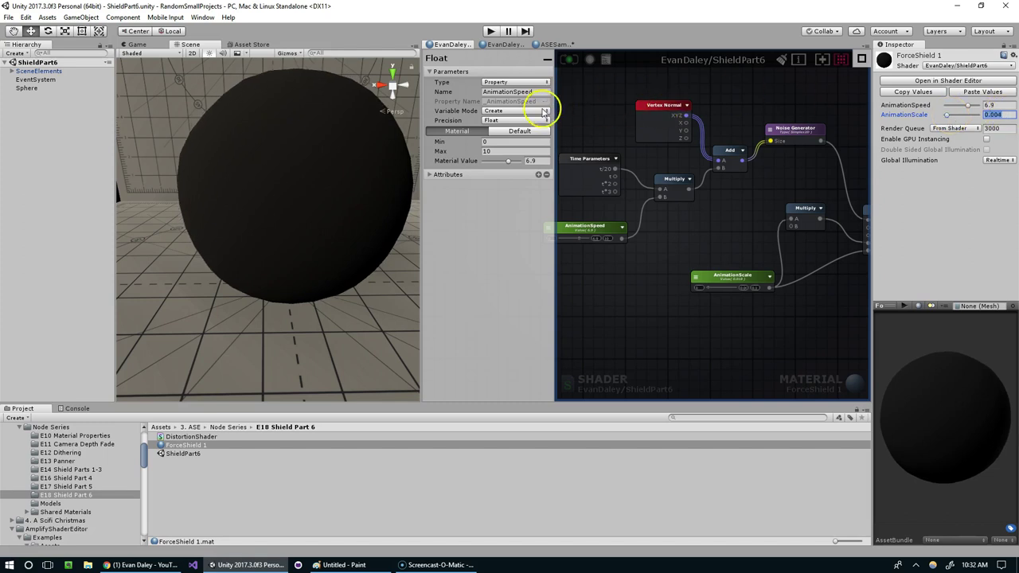
click(972, 111)
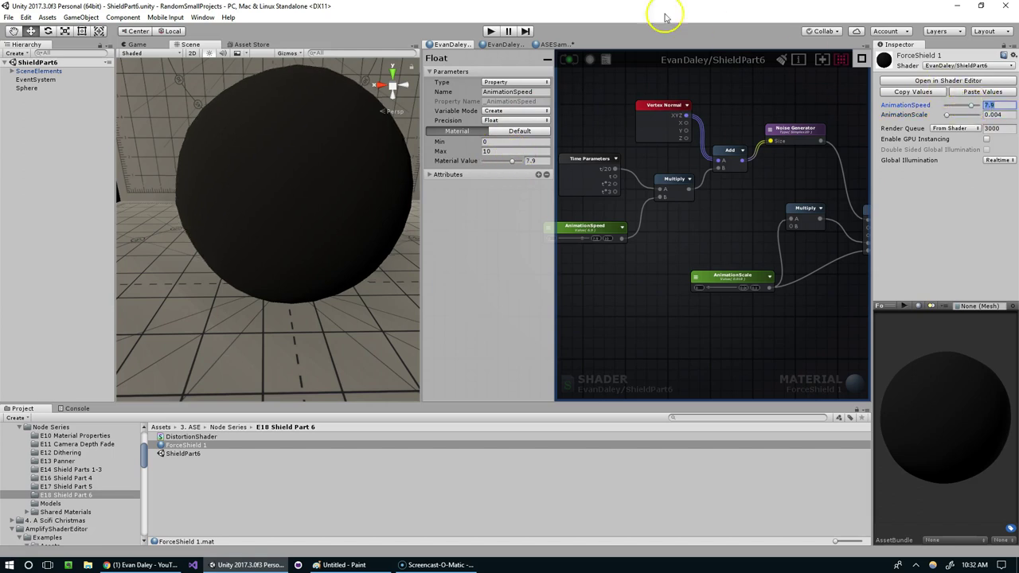
click(491, 32)
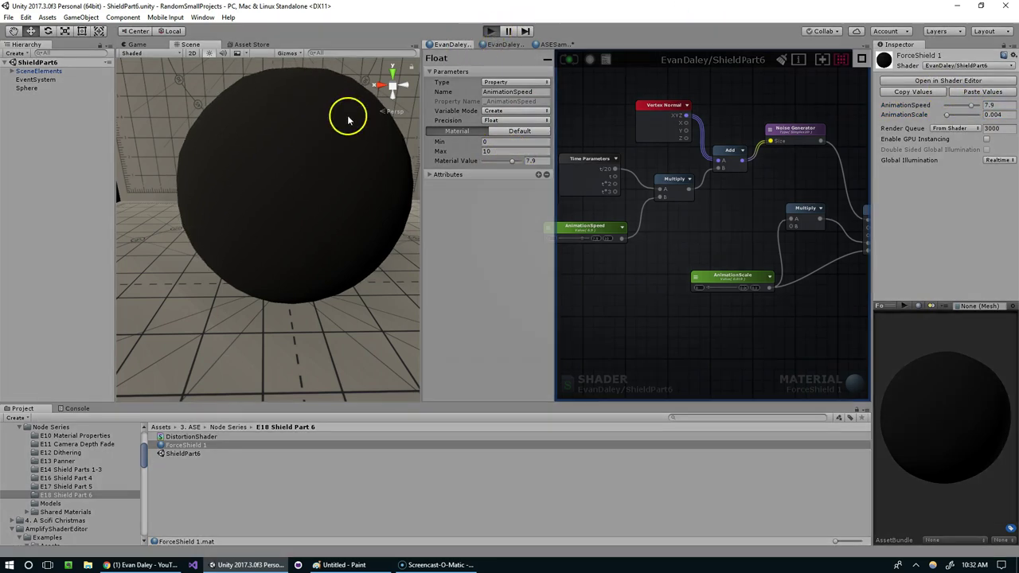